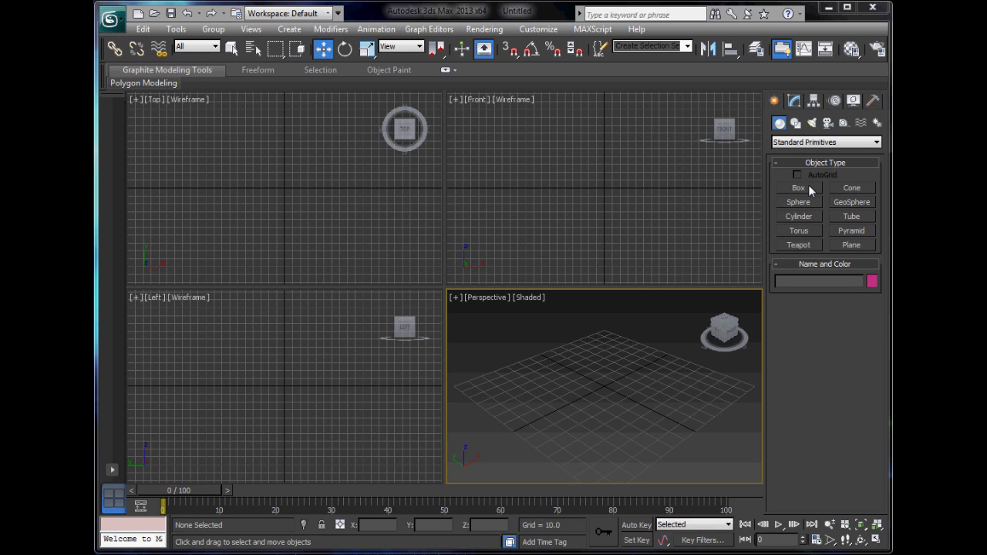
Create two boxes with a gap between them in the perspective view, about 80 × 61 × 49 and 75 × 100 × 46 units
click(799, 188)
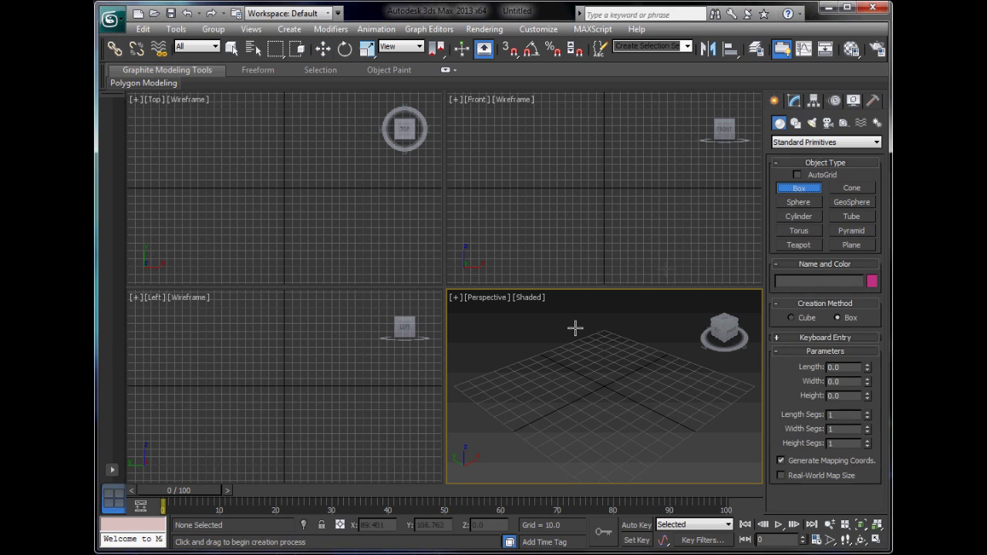
drag(498, 378, 474, 447)
click(474, 447)
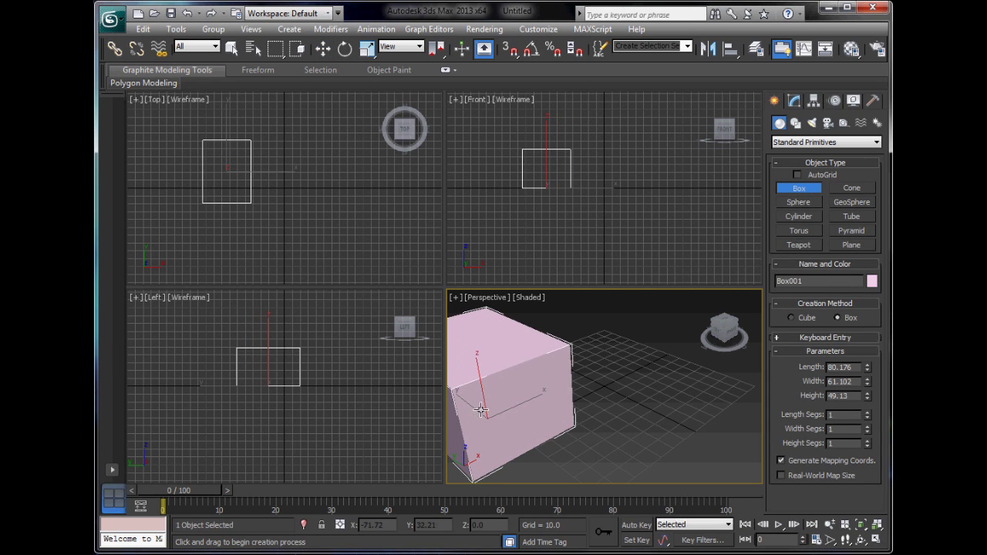
drag(656, 324, 673, 367)
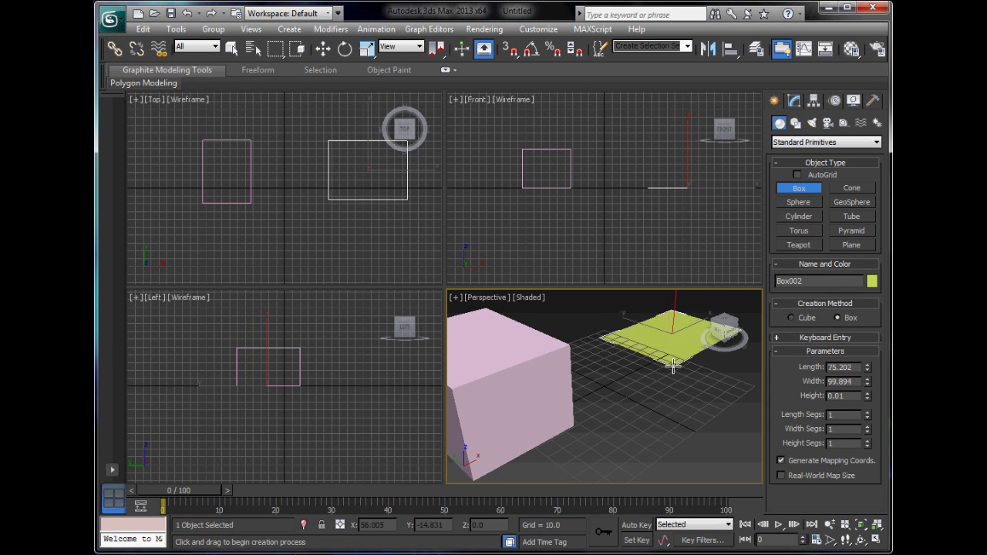
click(687, 319)
alt+middle_drag(705, 390, 532, 387)
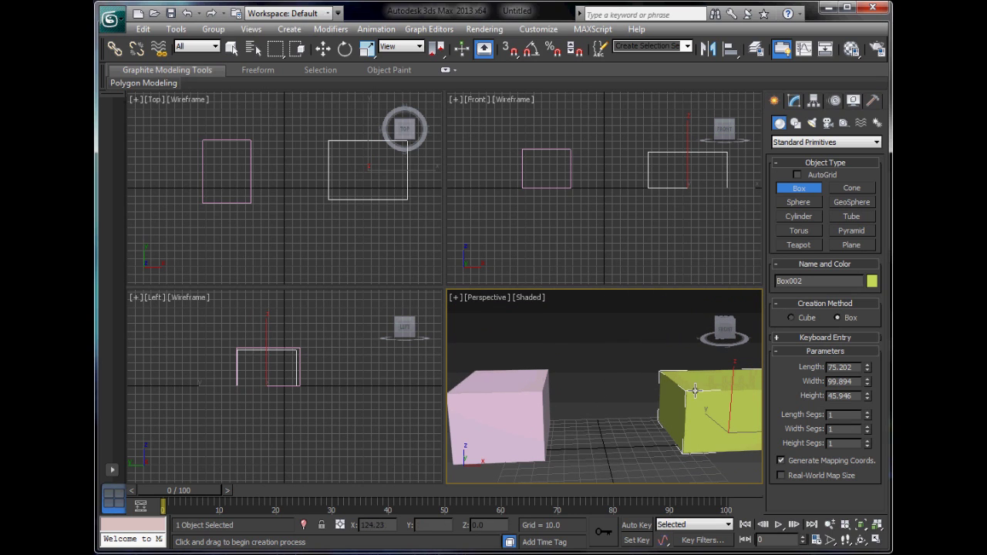
key(w)
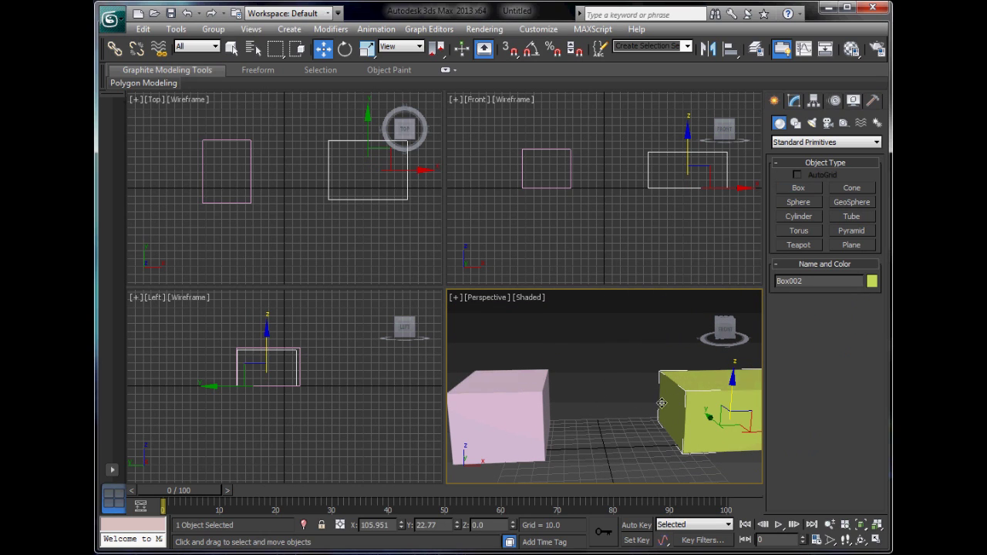
Convert both boxes together to Editable Poly and clear the selection
key(ctrl+a)
right_click(766, 472)
mouse_move(736, 544)
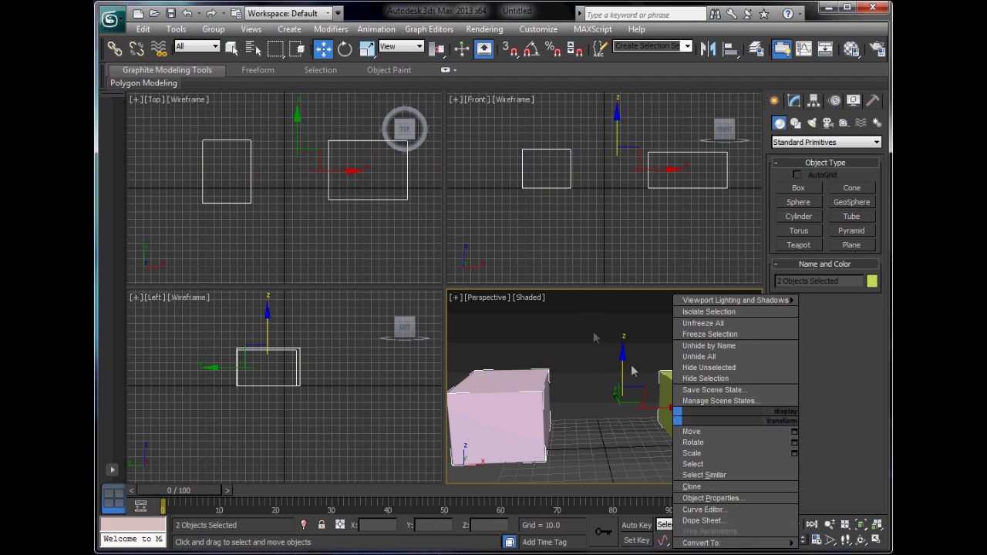
middle_drag(630, 367, 615, 305)
right_click(665, 333)
mouse_move(727, 456)
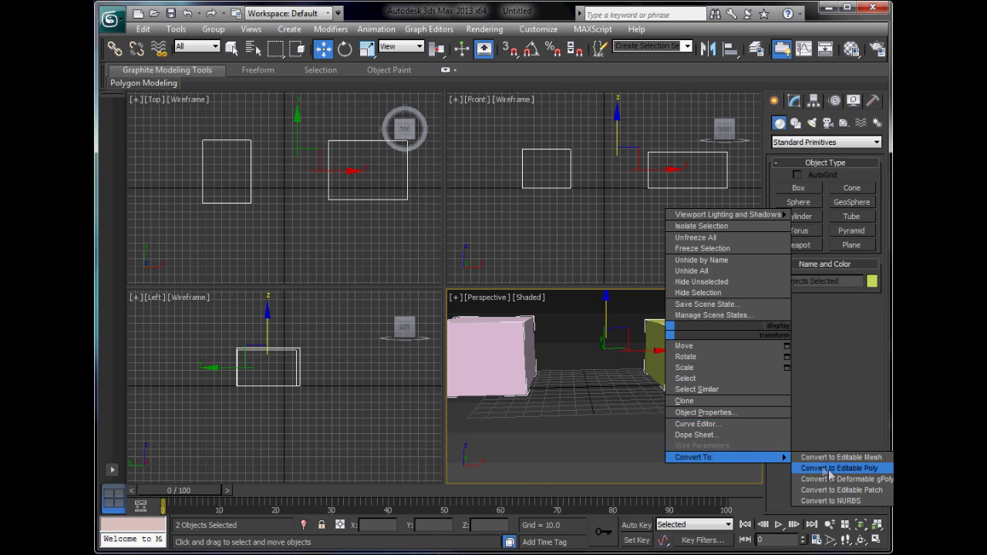
click(841, 467)
middle_drag(588, 403, 598, 429)
click(586, 413)
Delete the polygon of the pink box that faces the green box, and leave polygon editing
click(519, 369)
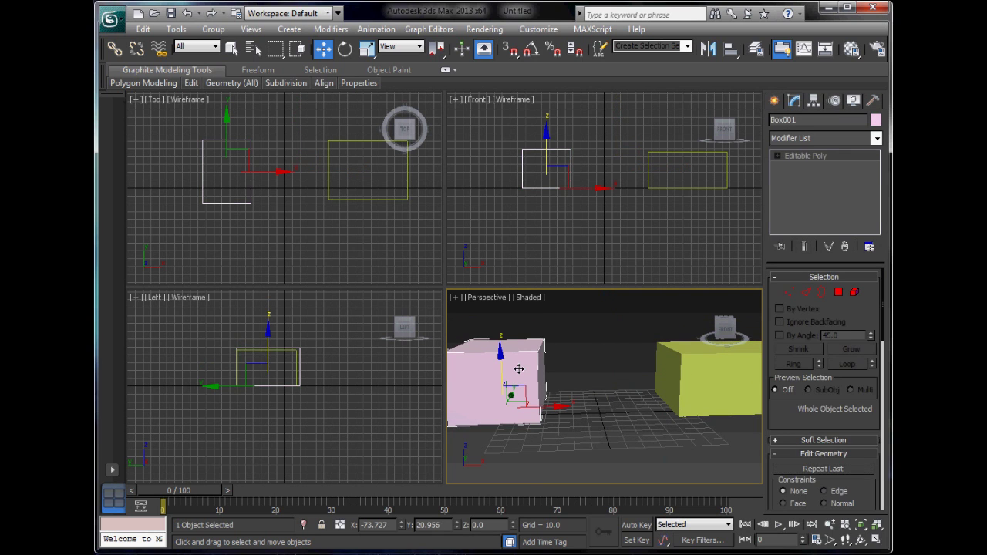
key(4)
click(540, 368)
click(587, 400)
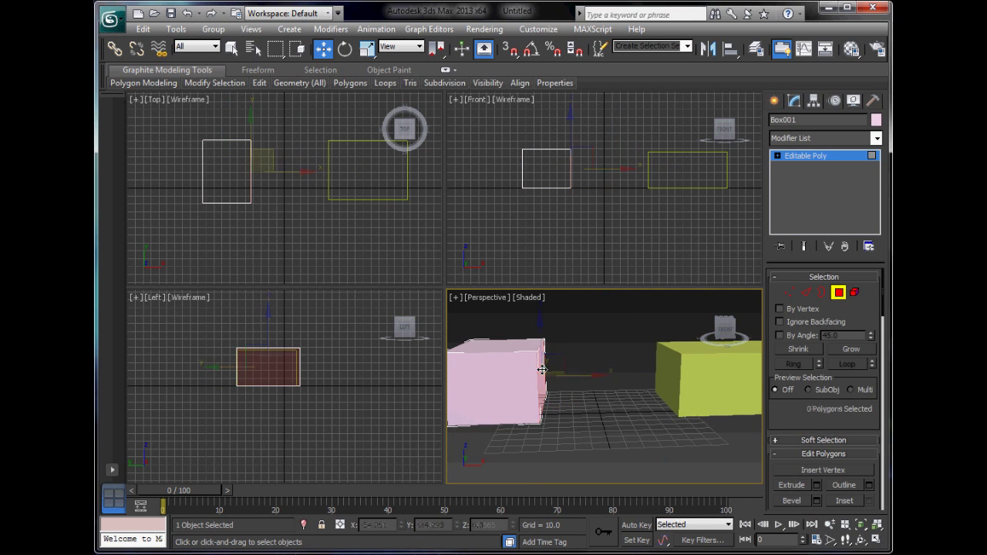
mouse_move(610, 405)
alt+middle_down()
mouse_move(548, 406)
mouse_move(539, 419)
mouse_move(583, 415)
mouse_move(562, 418)
mouse_move(576, 406)
mouse_move(617, 410)
alt+middle_up()
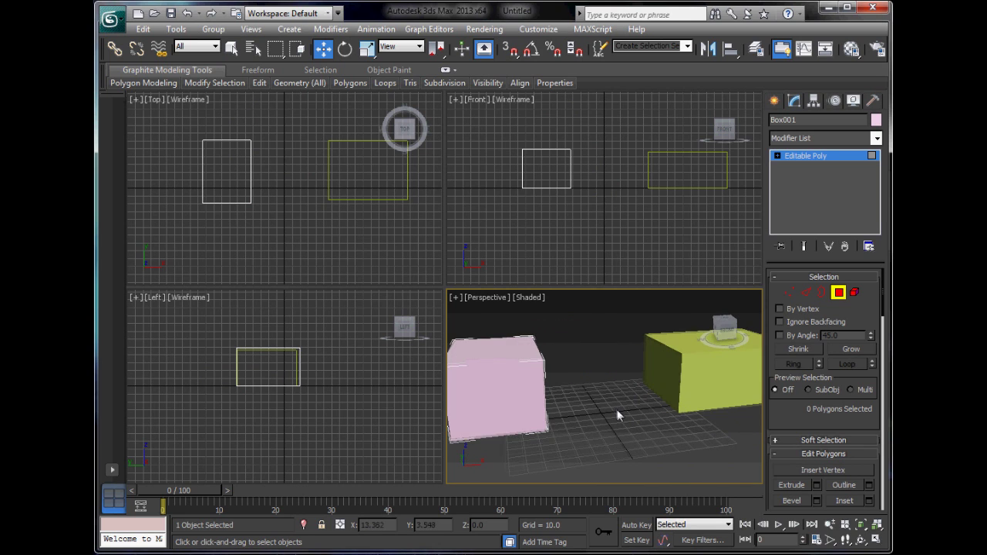
click(840, 295)
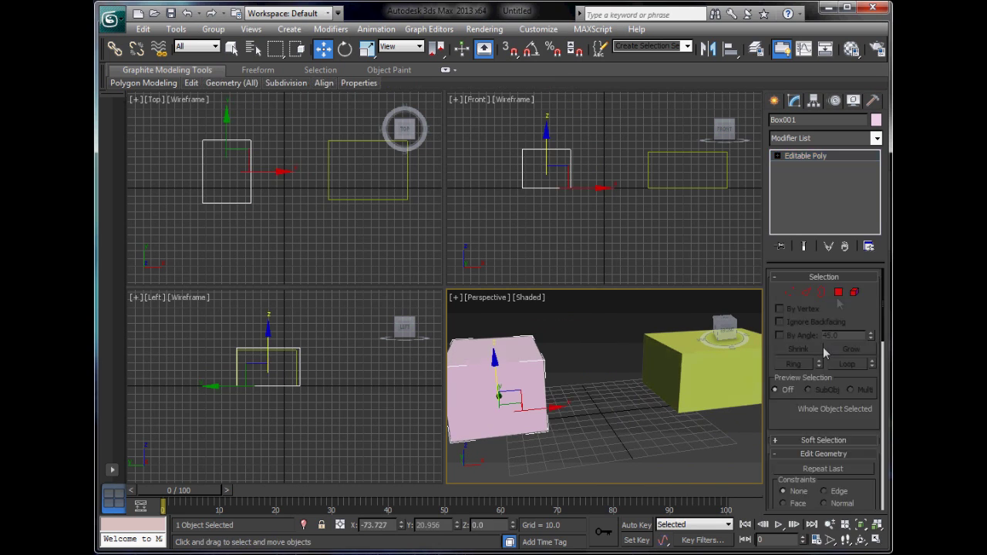
Attach the green box to the pink box so both form one editable poly object
drag(822, 347, 827, 206)
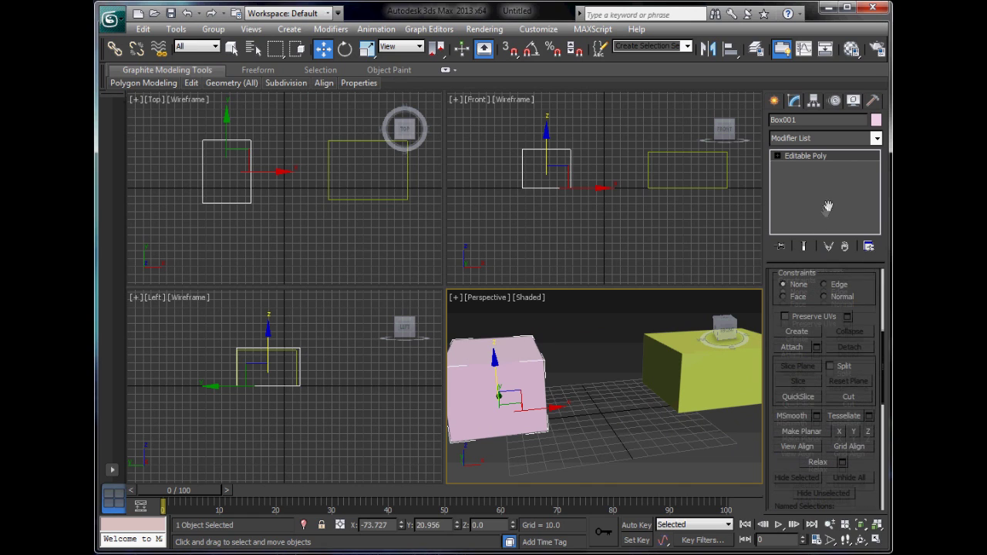
click(793, 347)
click(688, 374)
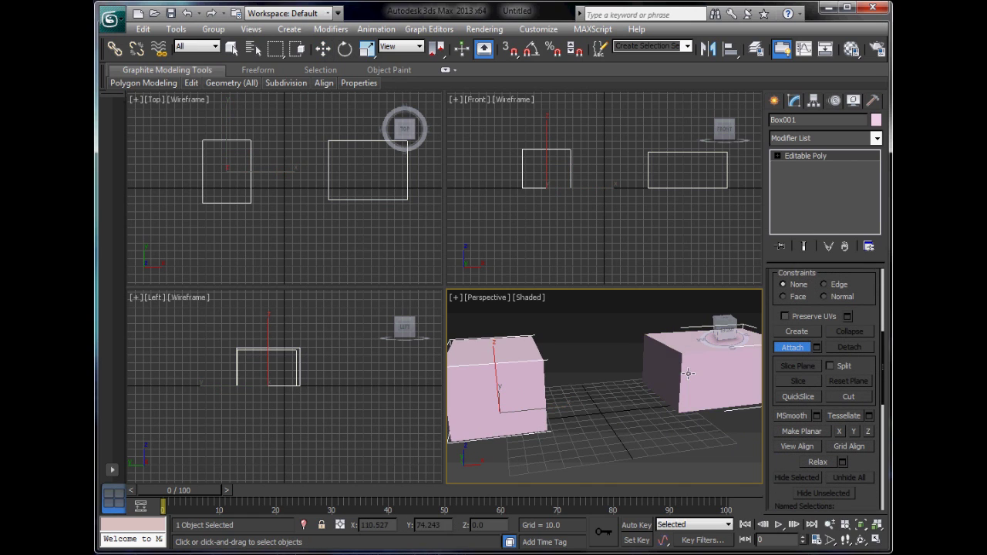
alt+middle_drag(683, 383, 711, 395)
Delete the second block's polygon that faces the gap, leave polygon editing and deselect the object
scroll(830, 305, up, 5)
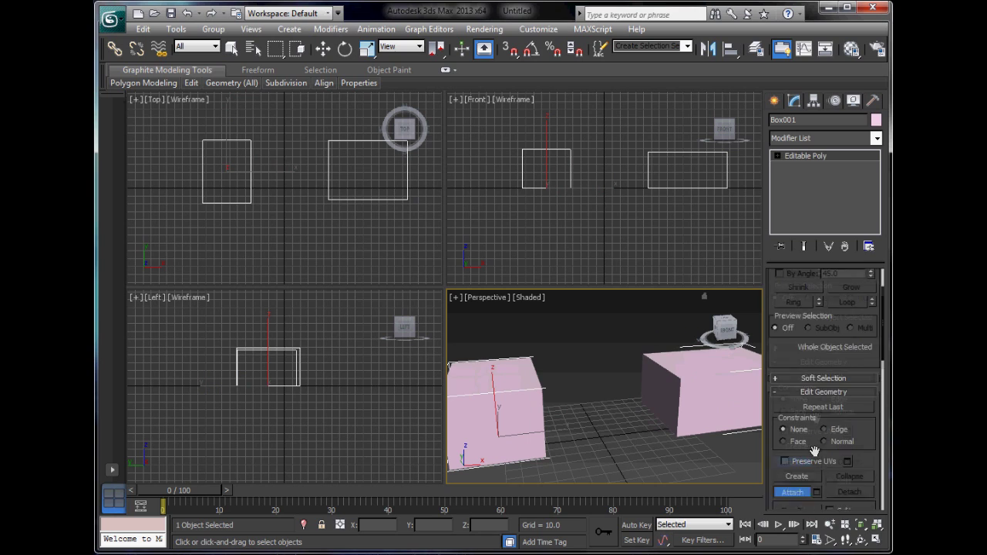
scroll(827, 312, up, 3)
click(838, 292)
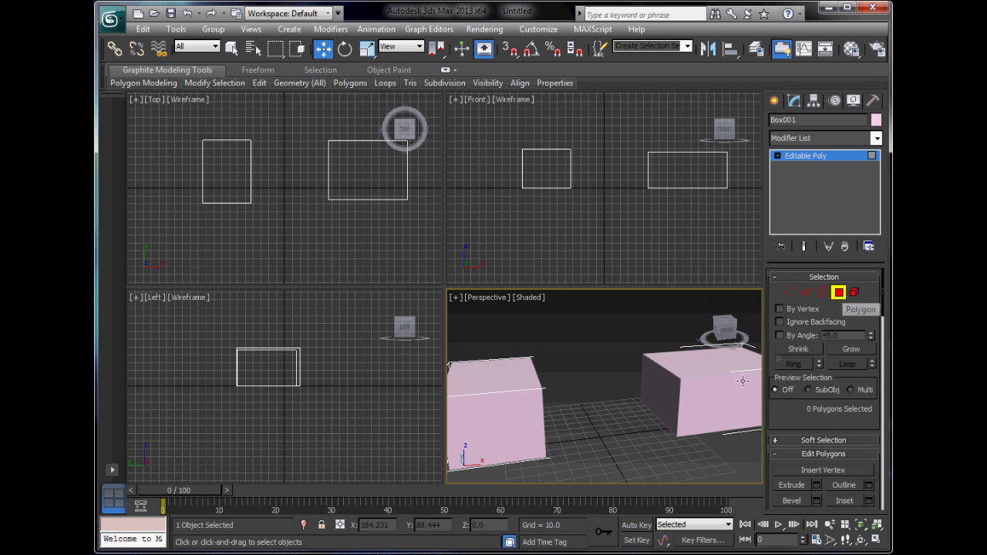
click(646, 401)
key(Delete)
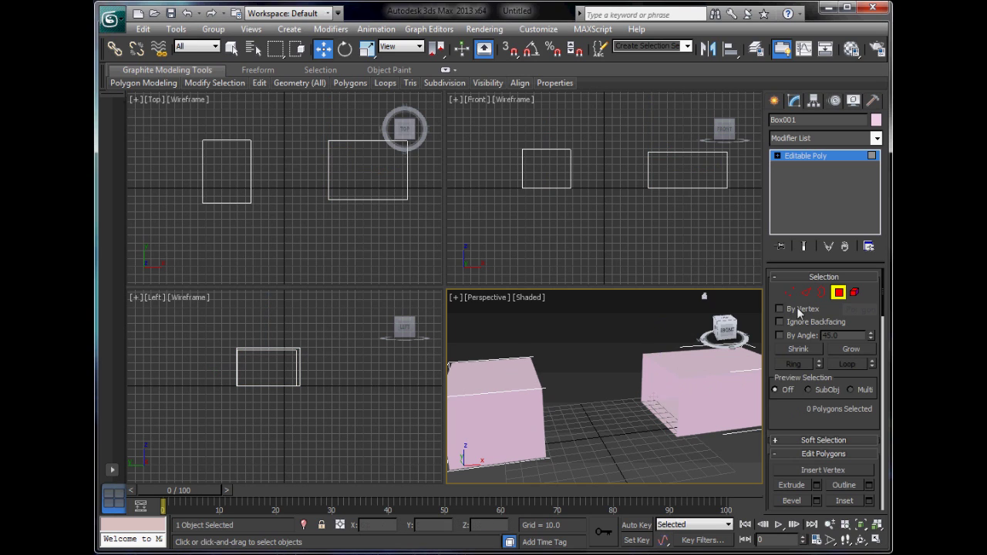
click(838, 292)
click(602, 451)
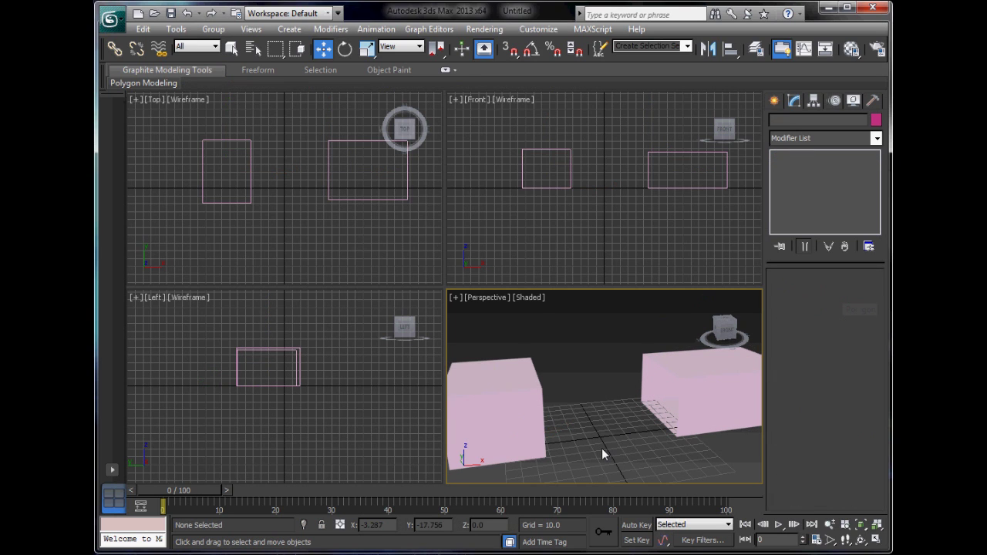
Maximize the perspective view with edged faces shown, and change the object's colour to grey
key(alt+w)
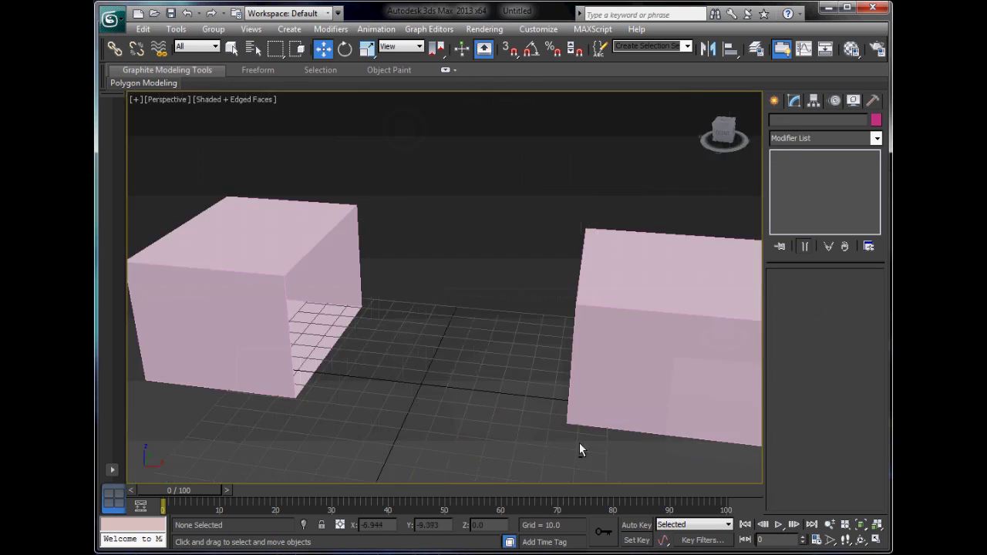
click(316, 266)
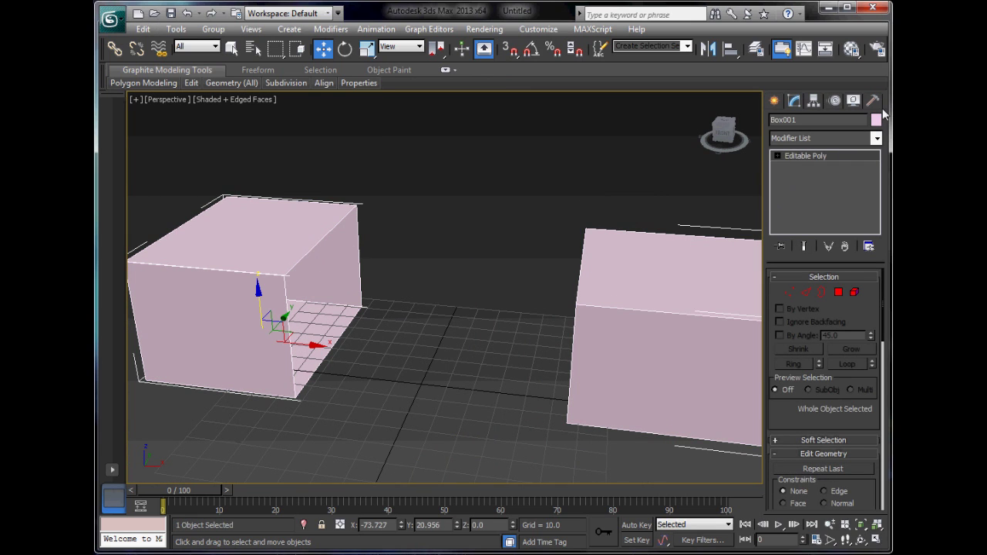
click(876, 120)
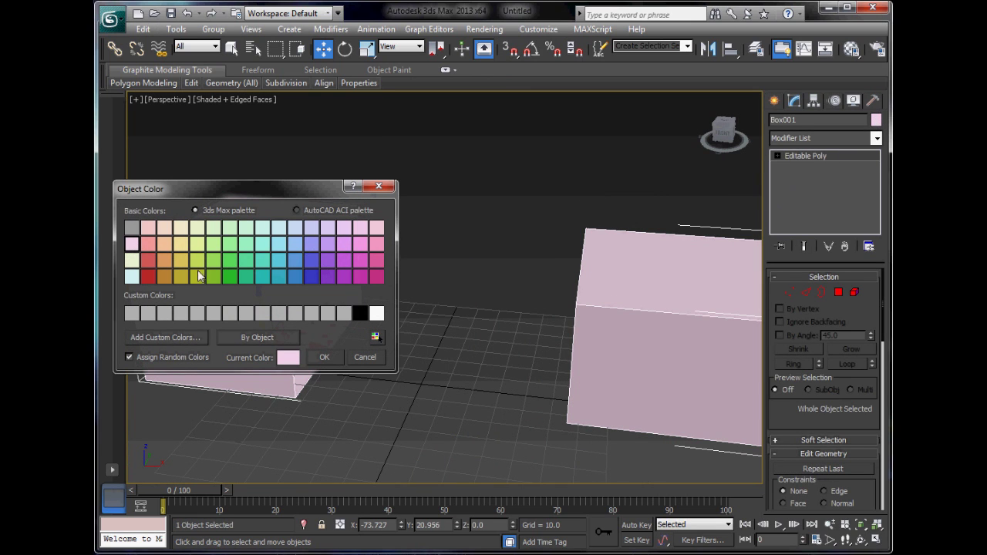
click(134, 228)
click(325, 357)
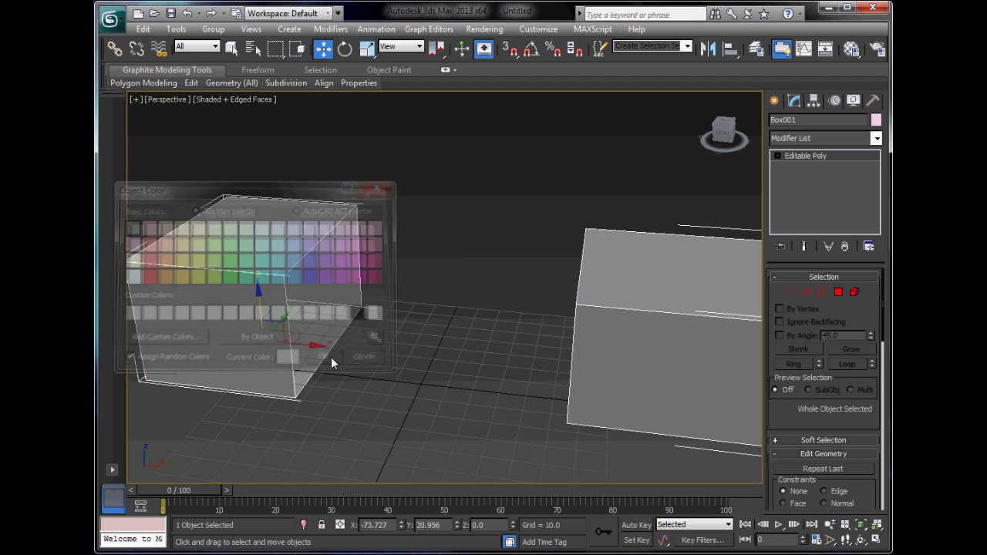
click(433, 328)
click(279, 281)
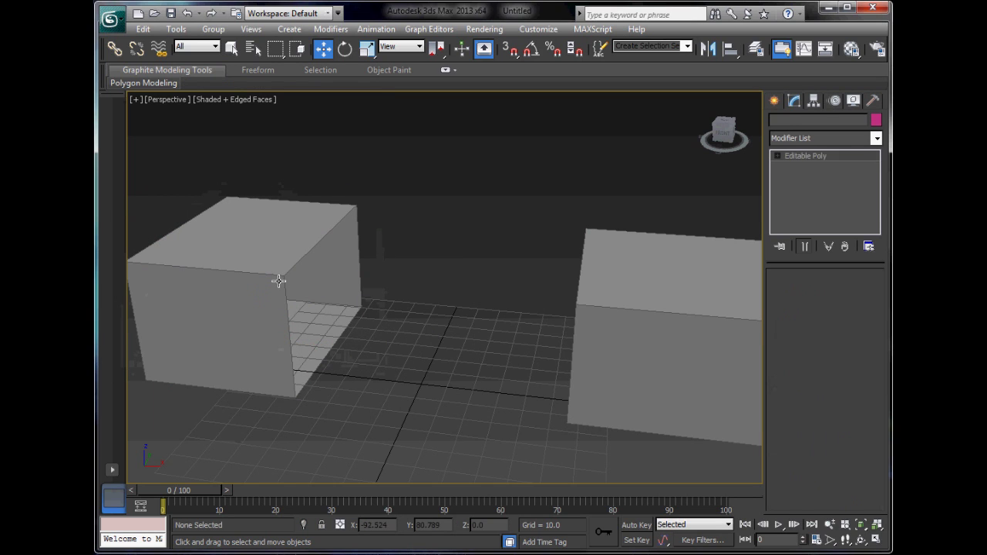
click(398, 317)
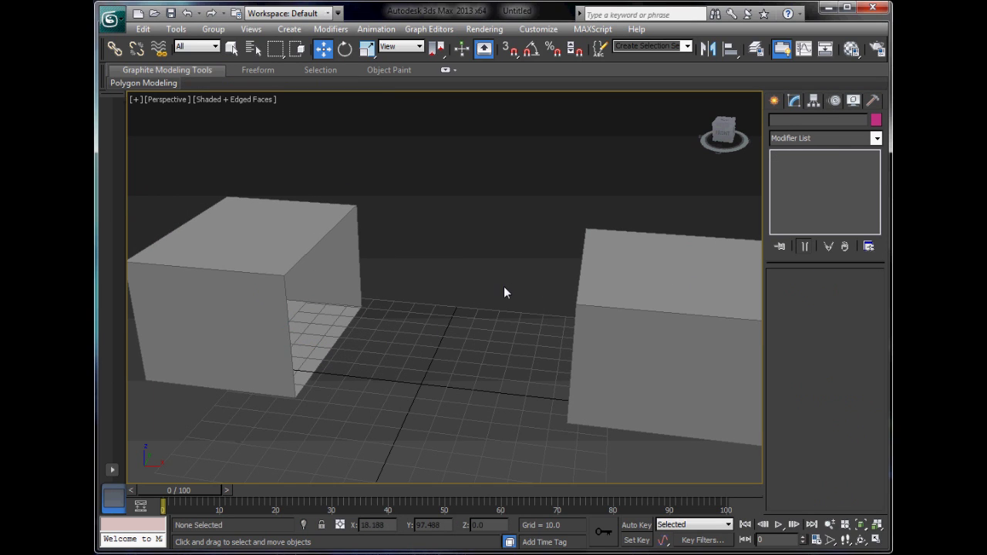
Enter edge editing on the object and select the upper opening edge of each block along the gap
click(308, 253)
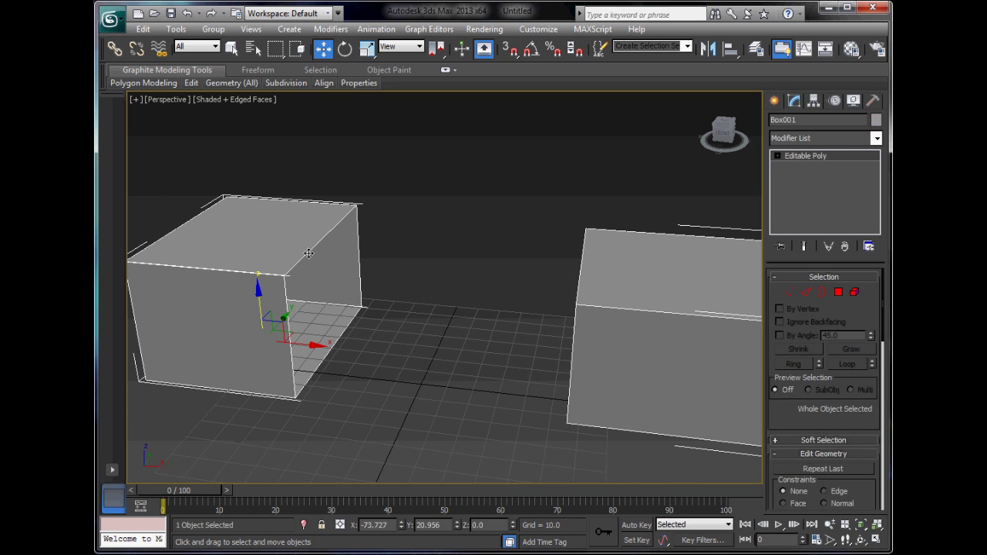
click(805, 293)
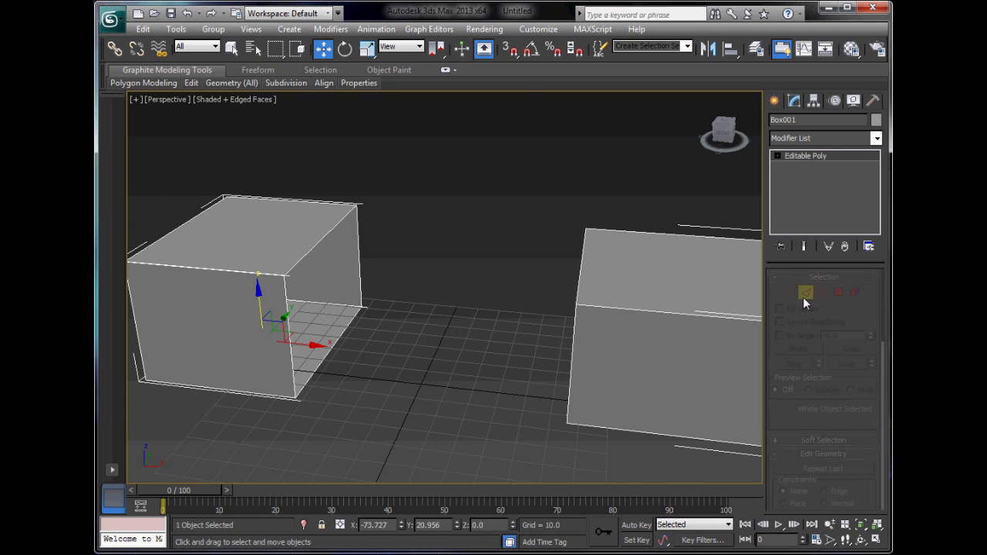
alt+middle_drag(497, 357, 577, 254)
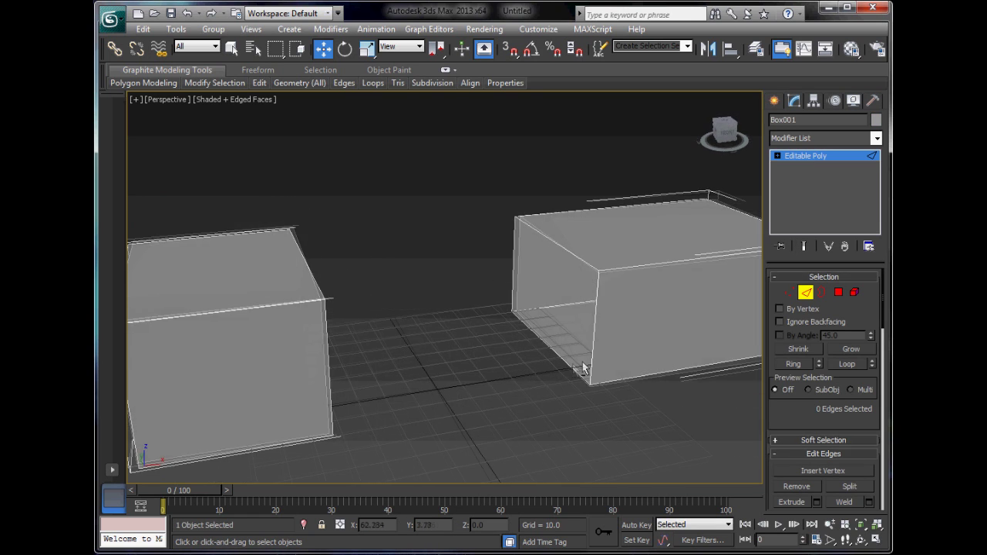
click(578, 263)
ctrl+click(310, 280)
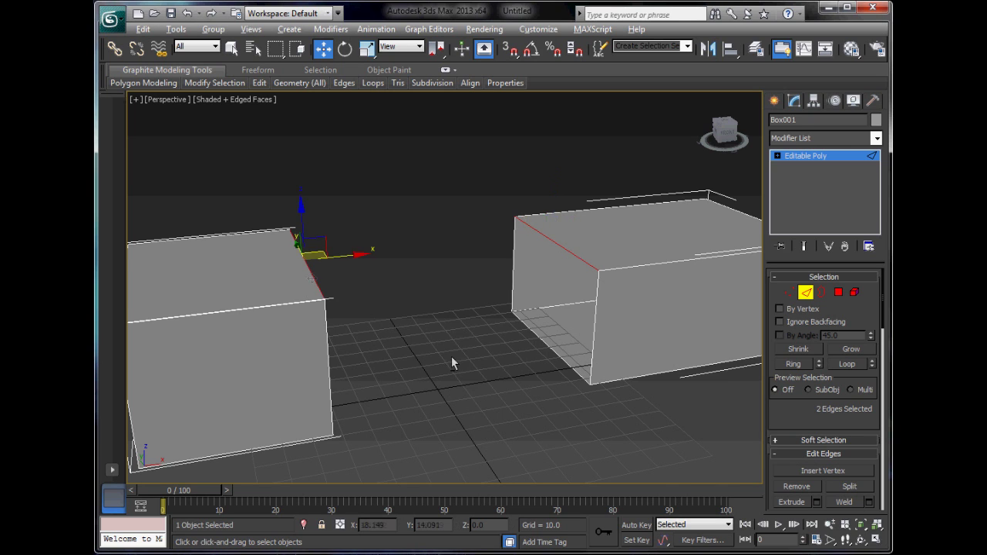
alt+middle_drag(451, 356, 390, 362)
Try to extend the first block's upper opening edge across the gap by pulling out a copy of it
click(367, 276)
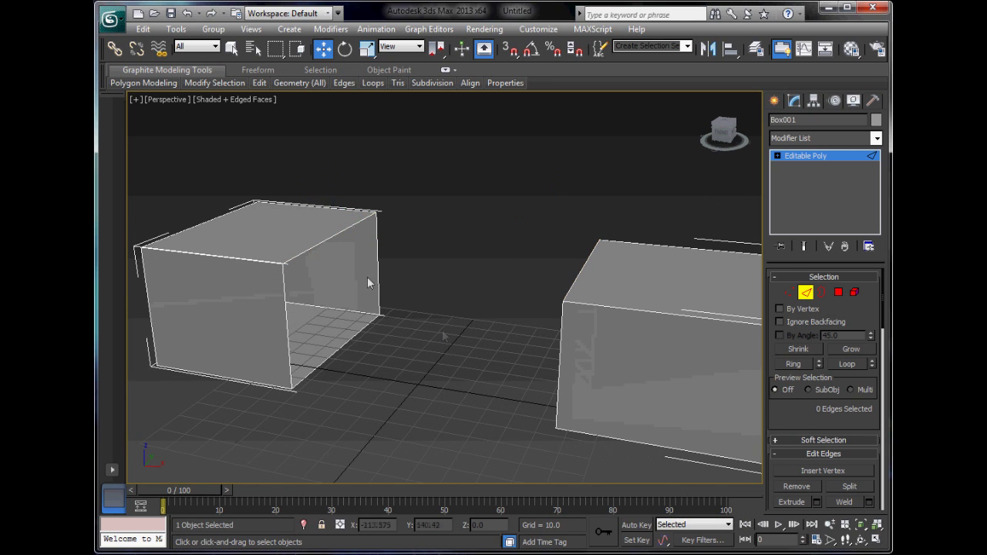
click(306, 249)
shift+drag(385, 240, 665, 314)
alt+middle_drag(545, 371, 571, 255)
drag(615, 210, 627, 227)
click(527, 316)
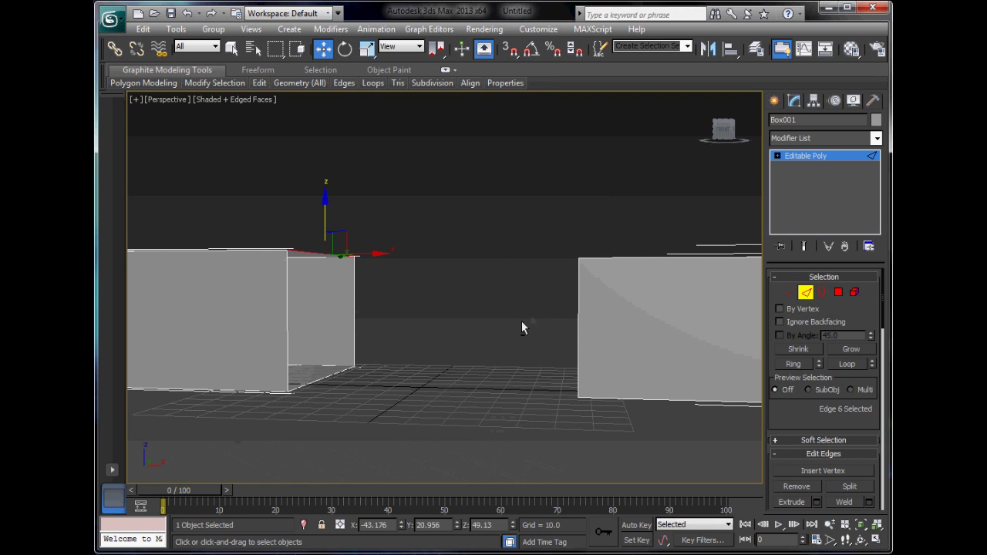
Try to move the two upper opening vertices of the first block across to the second block, and undo the move
alt+middle_drag(521, 320, 523, 360)
key(1)
drag(271, 271, 307, 296)
alt+middle_drag(307, 296, 344, 297)
drag(358, 303, 258, 208)
shift+drag(352, 254, 447, 267)
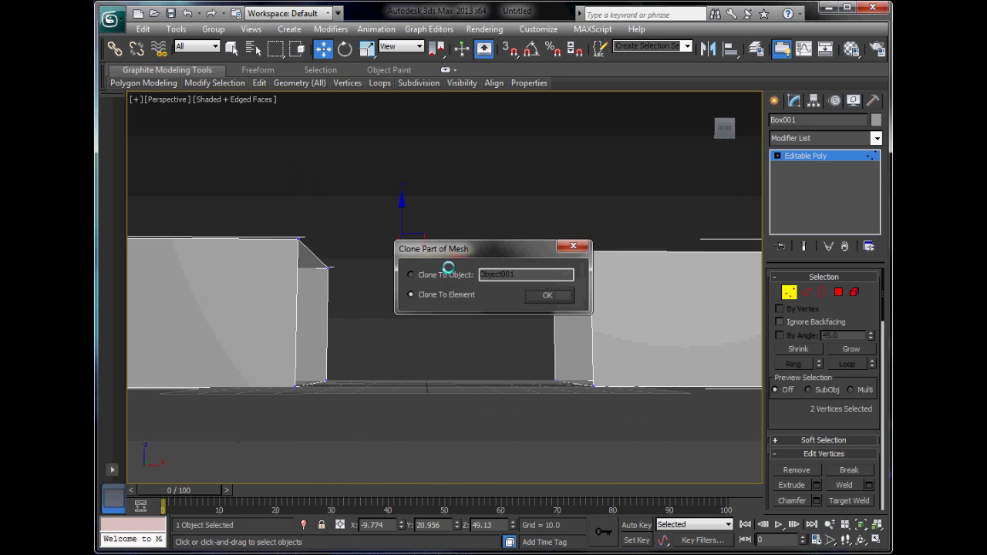
key(Escape)
drag(362, 255, 610, 257)
alt+middle_drag(609, 257, 512, 336)
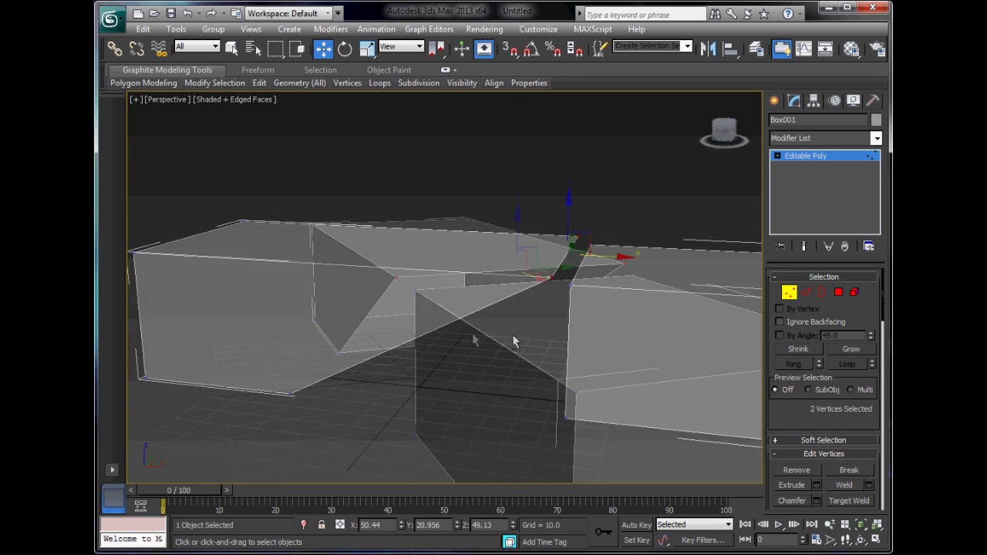
key(ctrl+z)
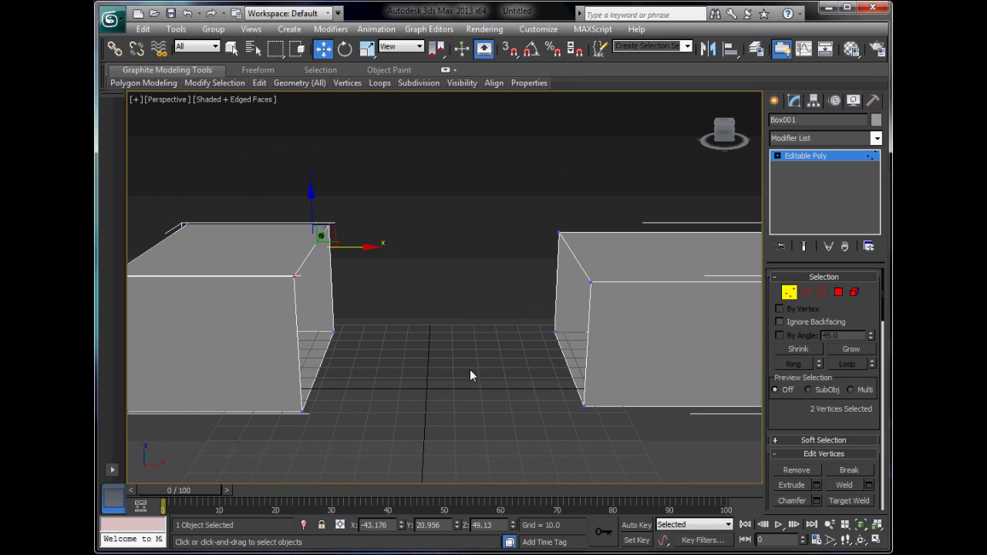
Bridge the upper opening edges of the two blocks across the gap, and undo the bridge
key(2)
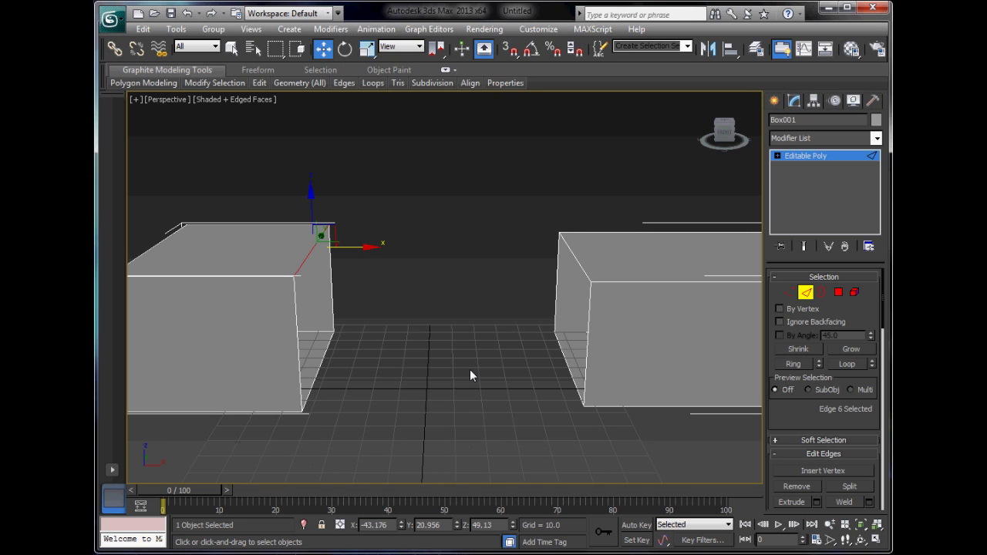
click(470, 376)
click(308, 261)
ctrl+click(591, 280)
drag(805, 418, 805, 339)
click(792, 456)
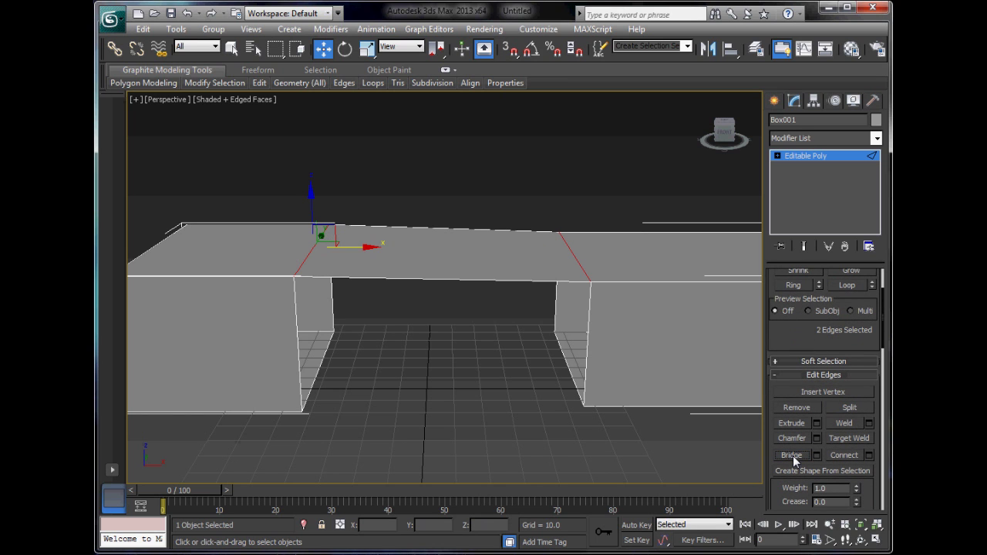
alt+middle_drag(513, 346, 577, 340)
key(ctrl+z)
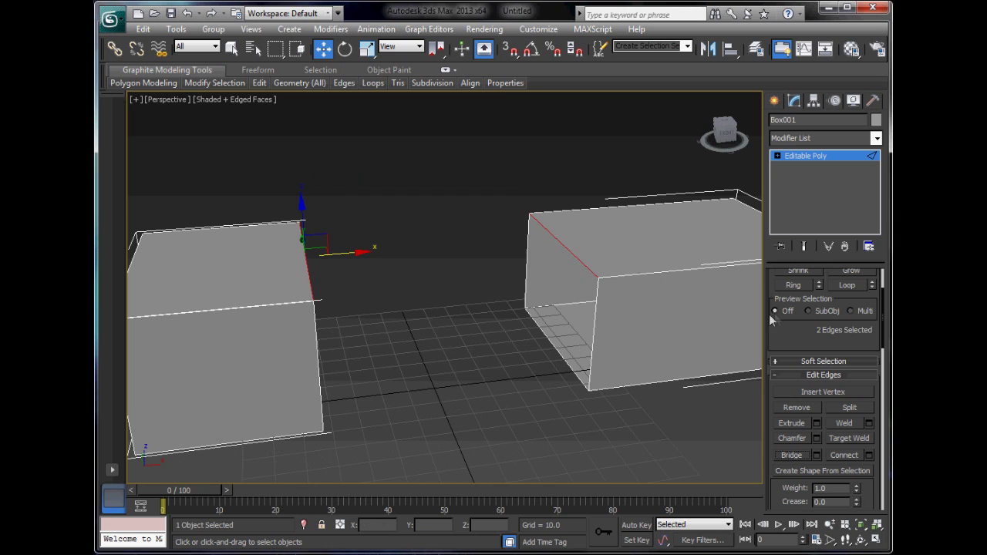
Bridge the two selected upper opening edges across the gap with 6 segments
click(818, 455)
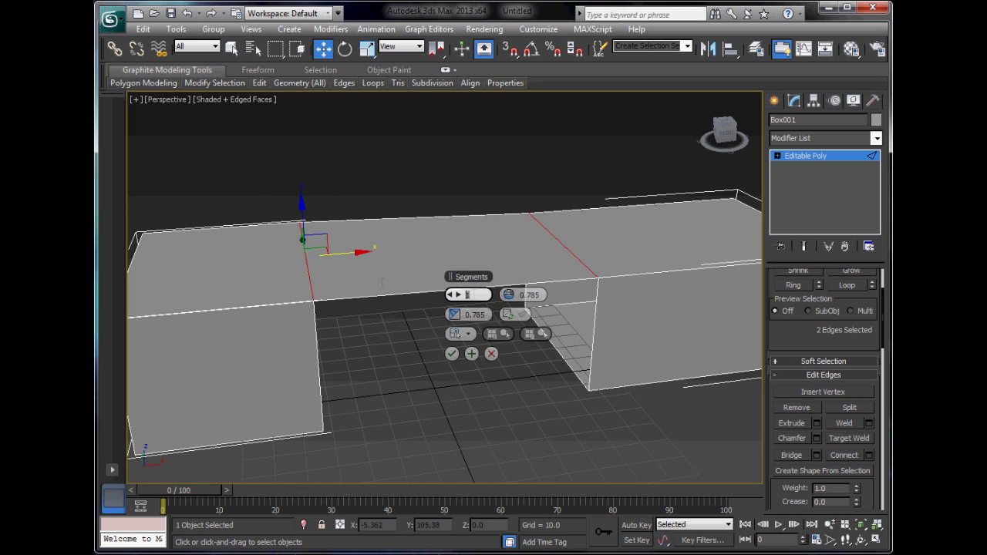
text(3)
key(Return)
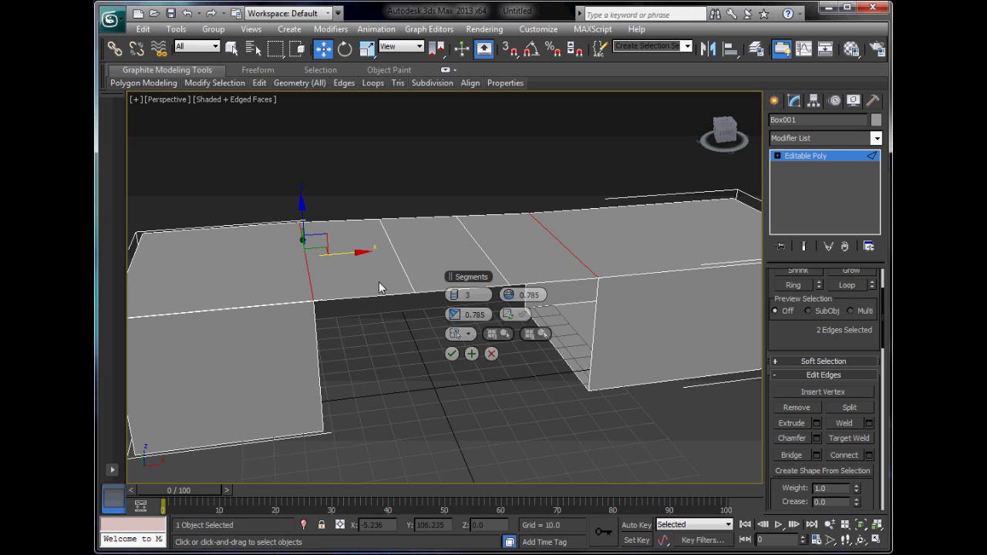
text(6)
key(Return)
key(F4)
key(F4)
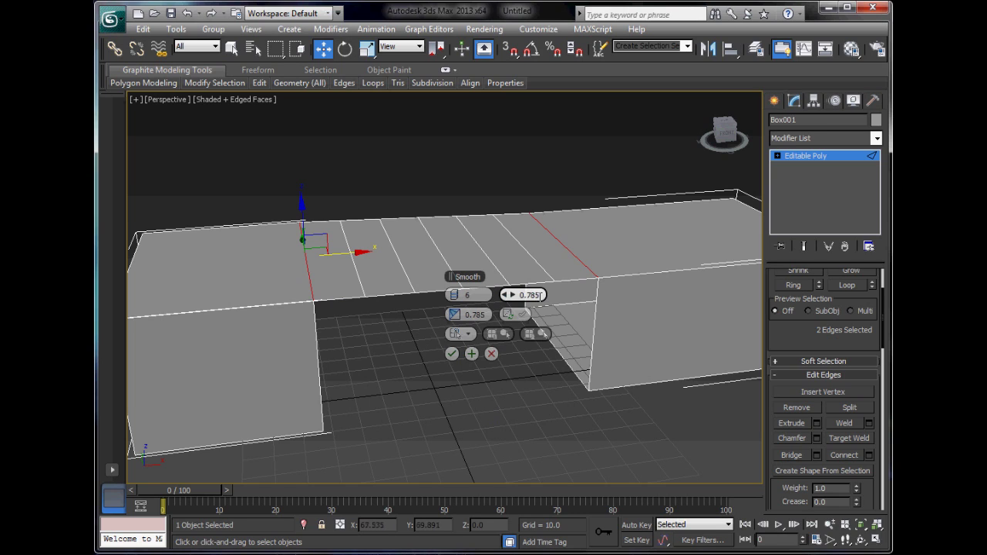
Set the bridge's Smooth and Bridge Adjacent values to 0.0 and accept the bridge
drag(586, 299, 481, 300)
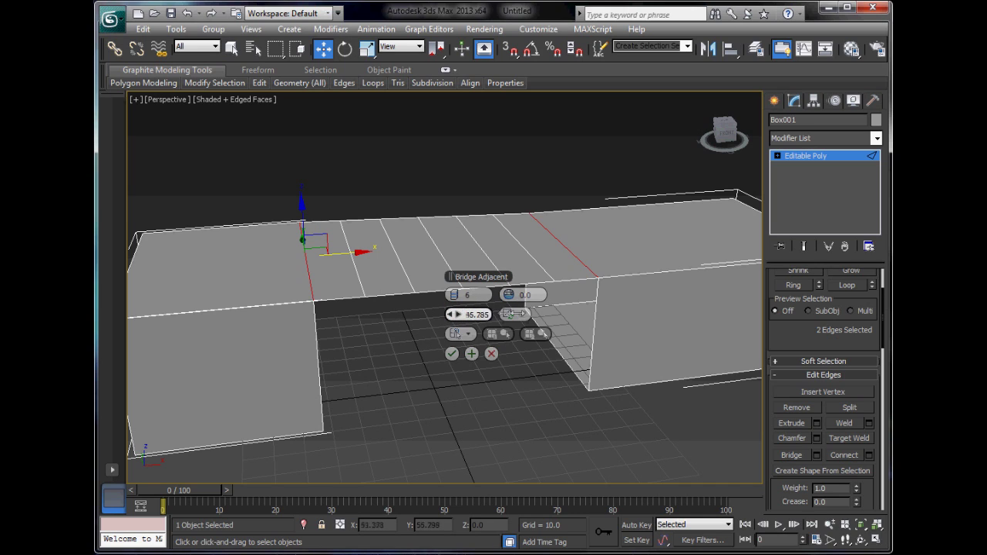
drag(511, 313, 239, 303)
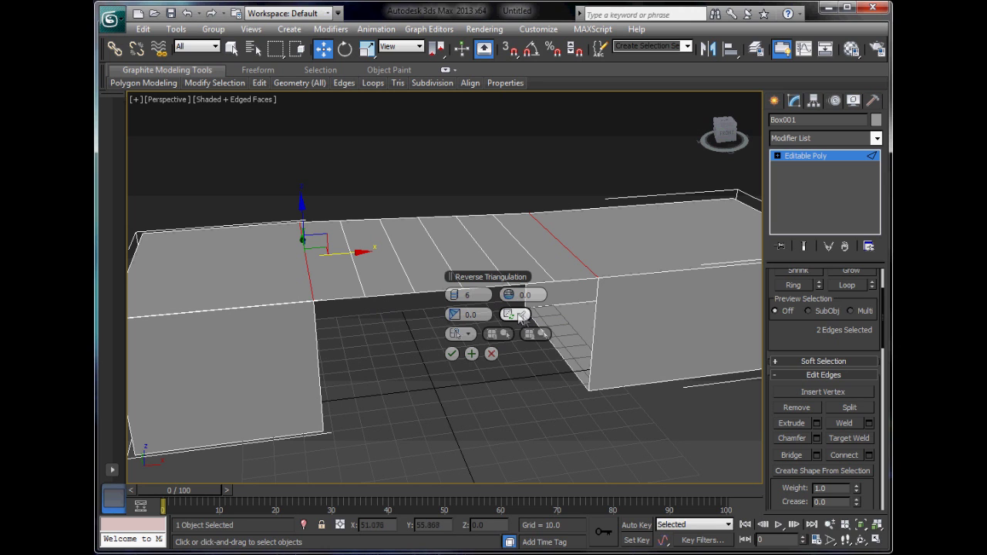
click(451, 353)
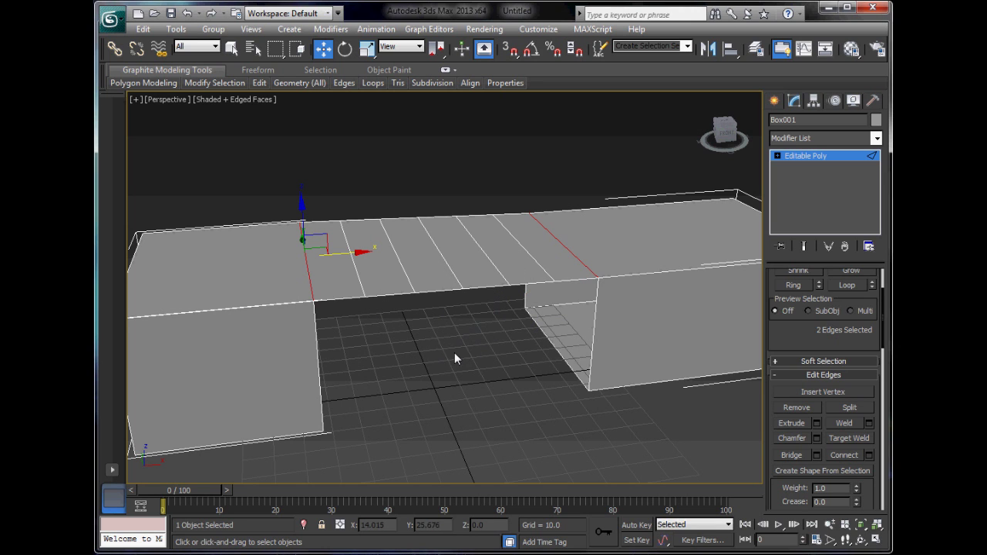
Try to bridge a middle edge of the new upper strip to the first block's lower opening edge
alt+middle_drag(540, 414, 471, 388)
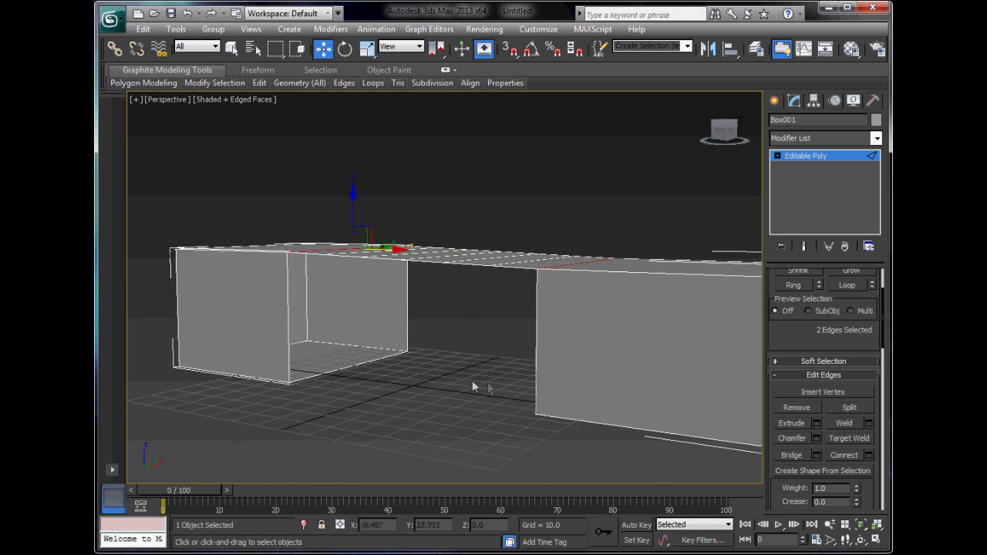
alt+middle_drag(411, 409, 539, 381)
ctrl+click(451, 253)
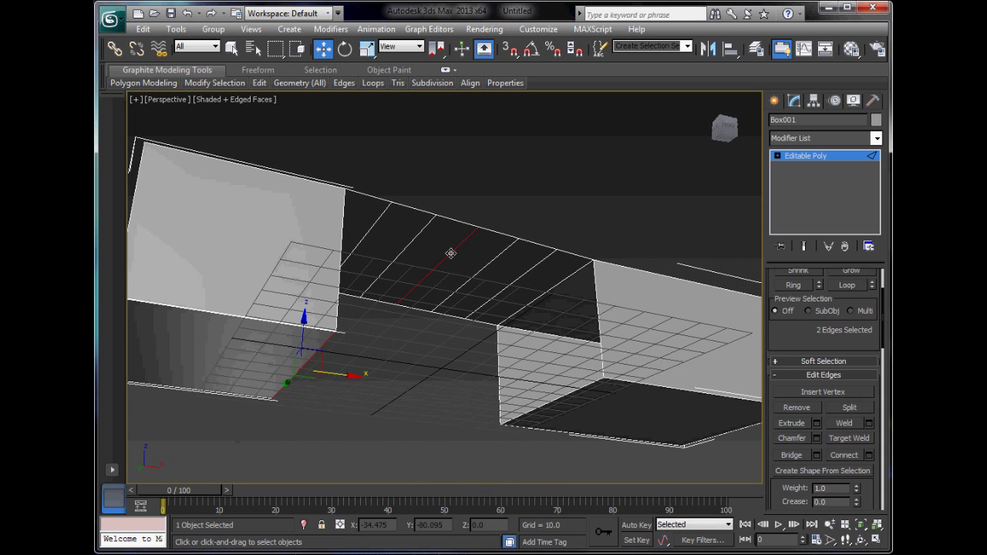
alt+middle_drag(478, 319, 438, 348)
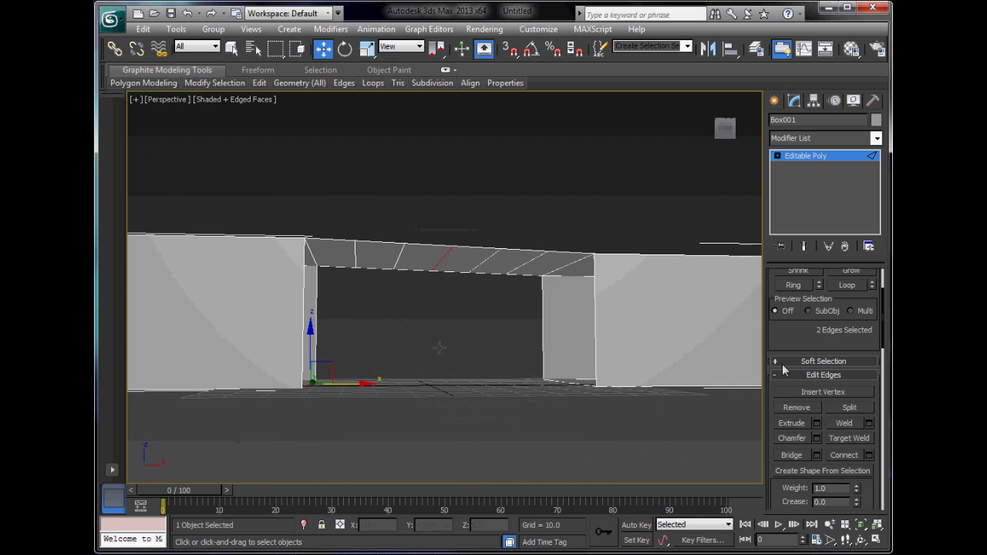
click(794, 455)
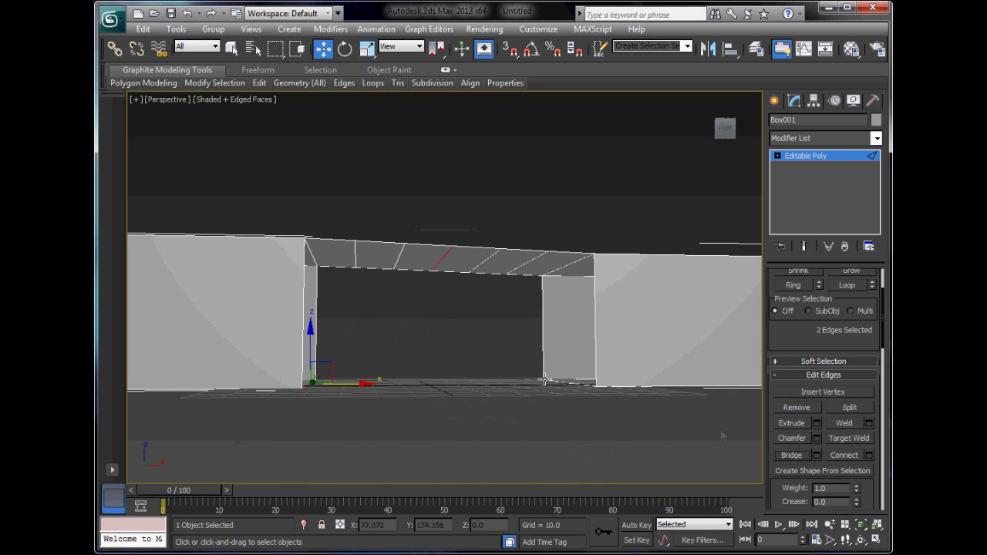
click(791, 458)
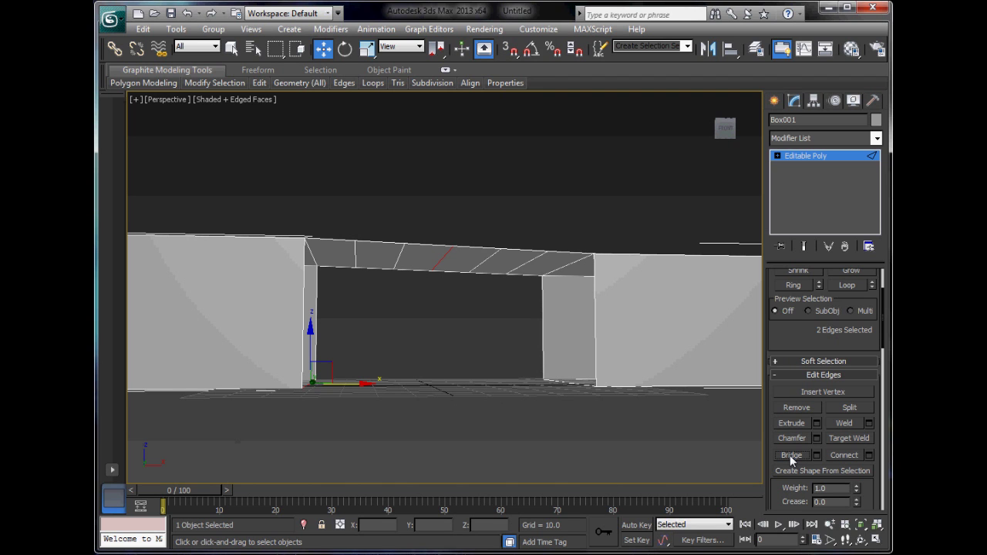
alt+middle_drag(508, 369, 342, 348)
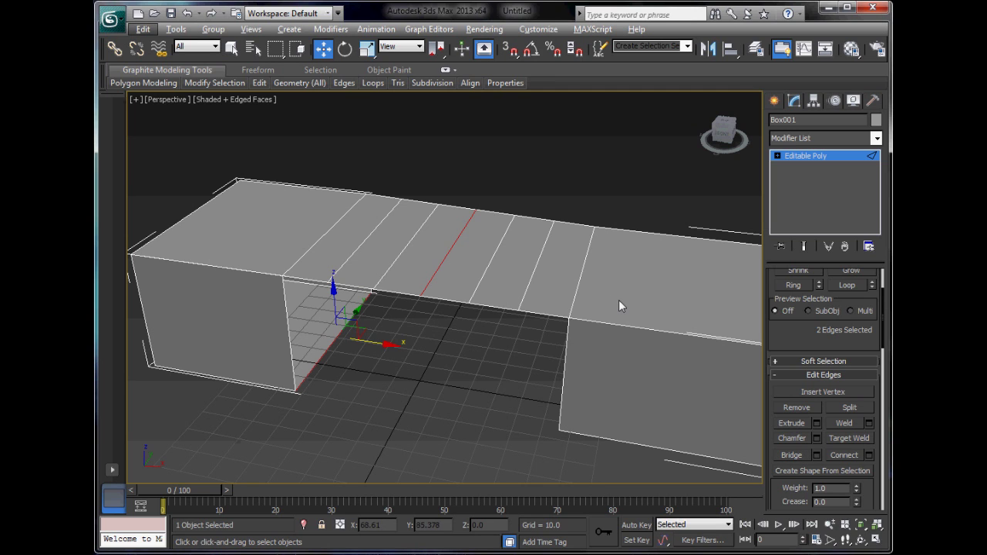
Select the lower opening edges of both blocks and bridge them across the gap
click(361, 353)
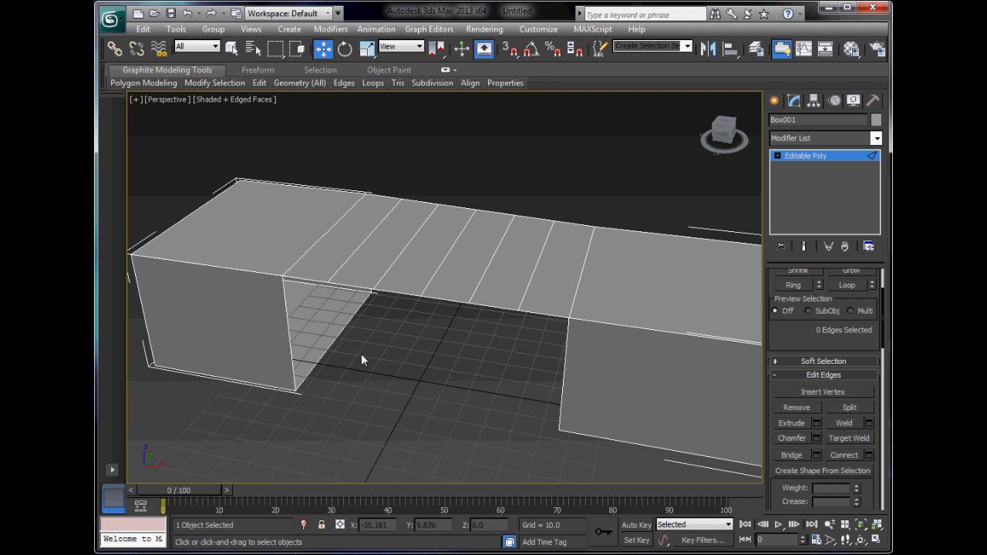
click(325, 353)
alt+middle_drag(395, 385, 444, 354)
ctrl+click(594, 368)
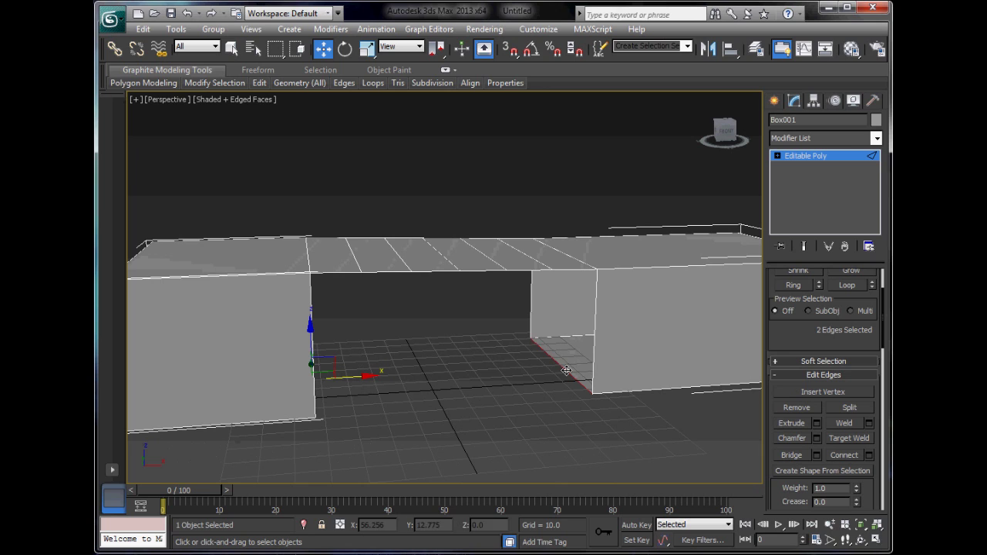
click(791, 455)
alt+middle_drag(574, 390, 539, 354)
Try to bridge inner edges of the upper strip to inner edges of the lower strip
click(451, 259)
alt+middle_drag(473, 319, 464, 387)
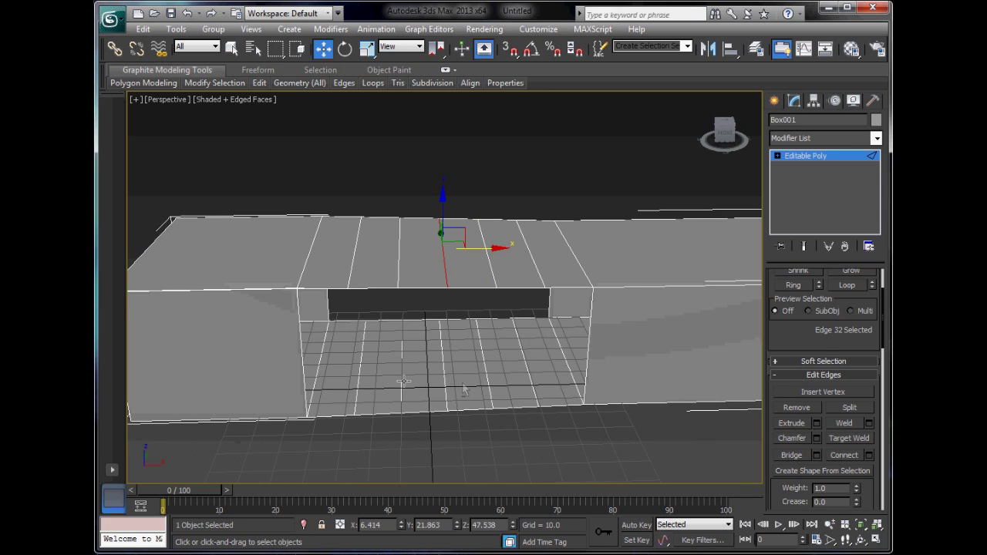
ctrl+click(442, 380)
click(794, 455)
alt+middle_drag(604, 427, 660, 394)
click(467, 373)
ctrl+click(441, 254)
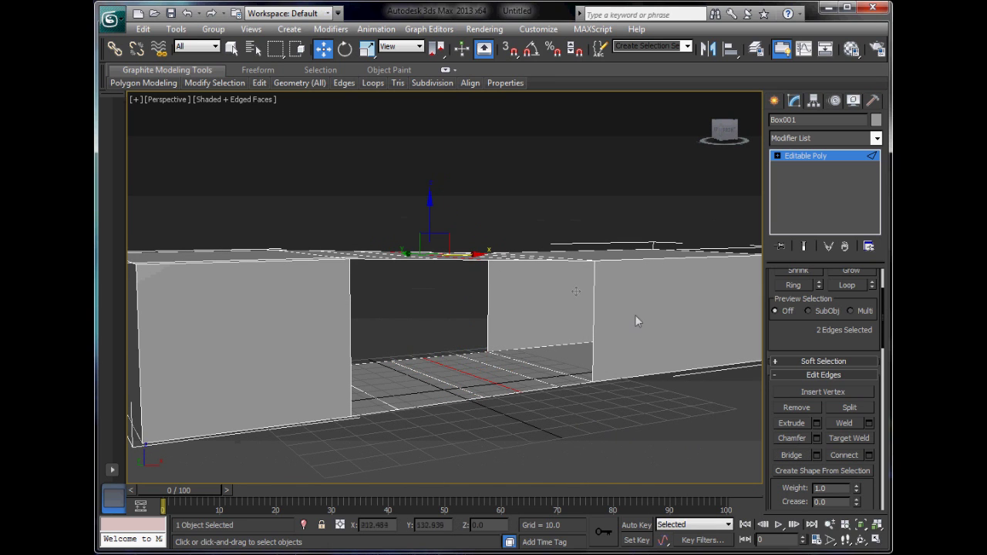
click(801, 456)
alt+middle_drag(623, 432, 646, 403)
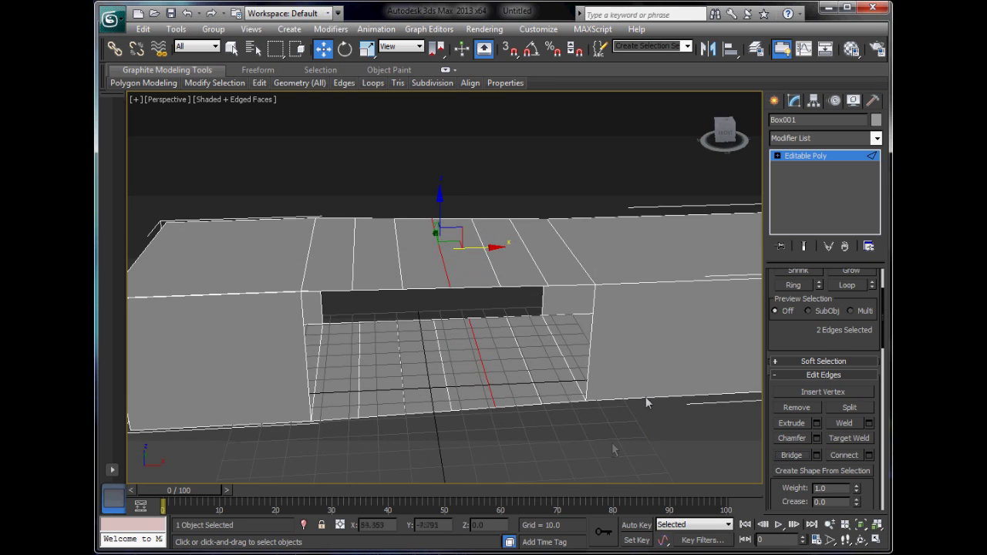
Leave edge editing and delete the whole bridged box object from the scene
scroll(823, 333, up, 3)
scroll(823, 333, up, 1)
click(805, 292)
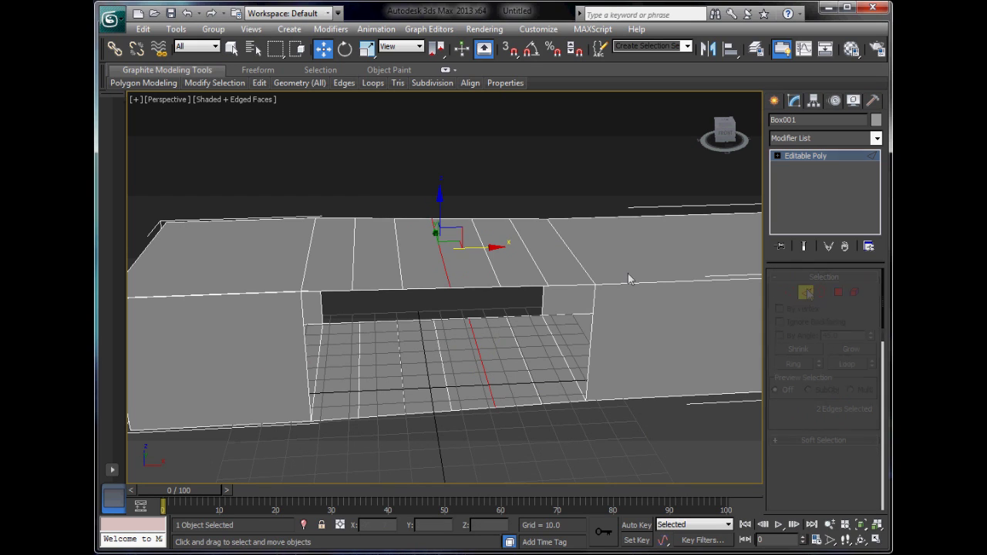
drag(352, 188, 626, 424)
key(Delete)
Create a sphere with a radius of about 44.4 near the grid centre and convert it to an editable poly
click(774, 101)
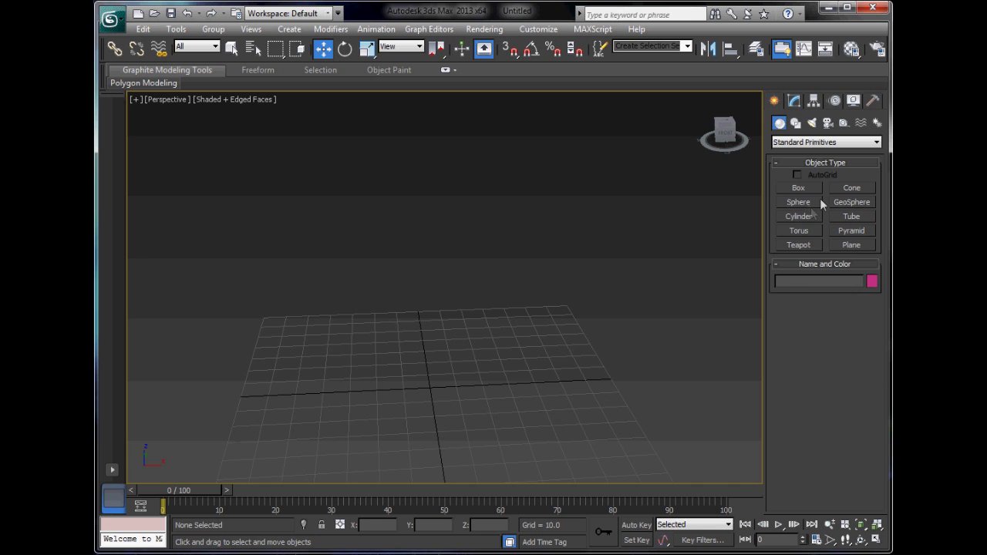
click(799, 202)
drag(438, 392, 497, 365)
middle_drag(497, 366, 505, 316)
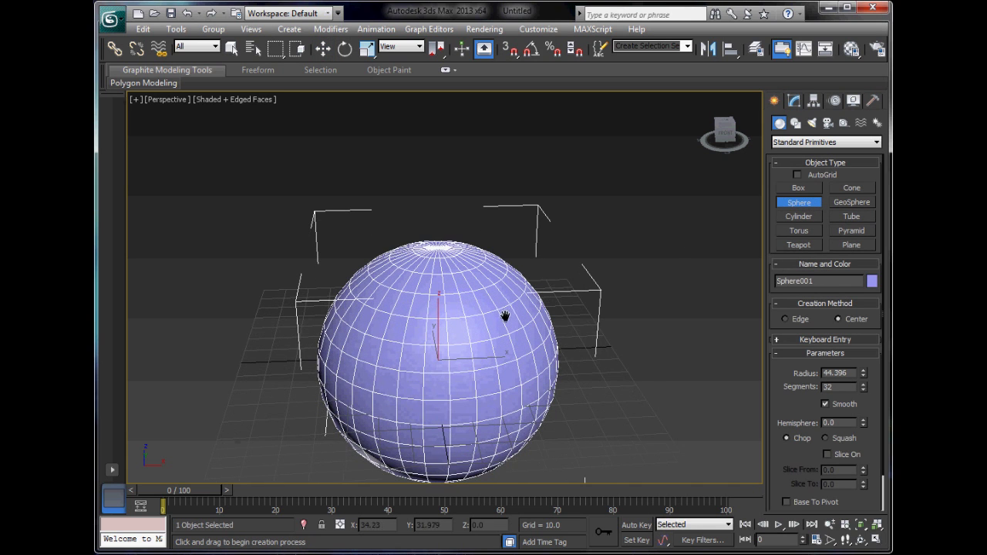
click(322, 48)
right_click(484, 308)
mouse_move(540, 426)
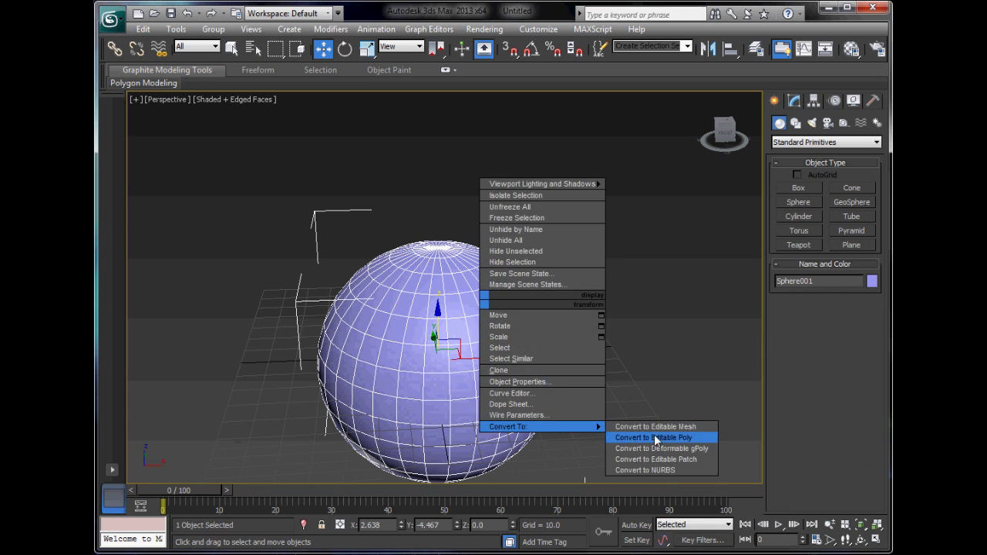
click(640, 438)
Enter polygon editing and delete a two-by-two block of polygons on the front left of the sphere
key(4)
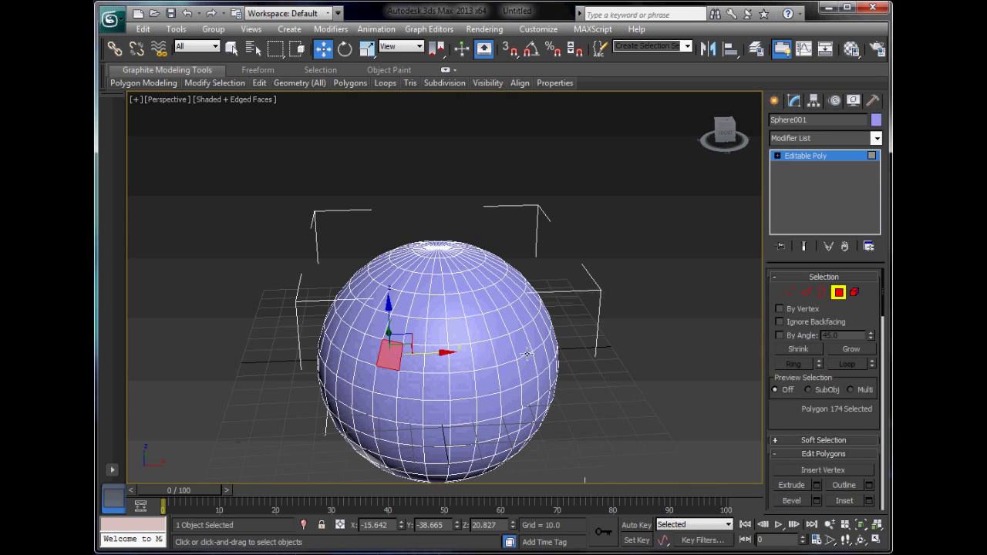
click(410, 366)
key(Delete)
click(412, 386)
key(Delete)
click(389, 384)
key(Delete)
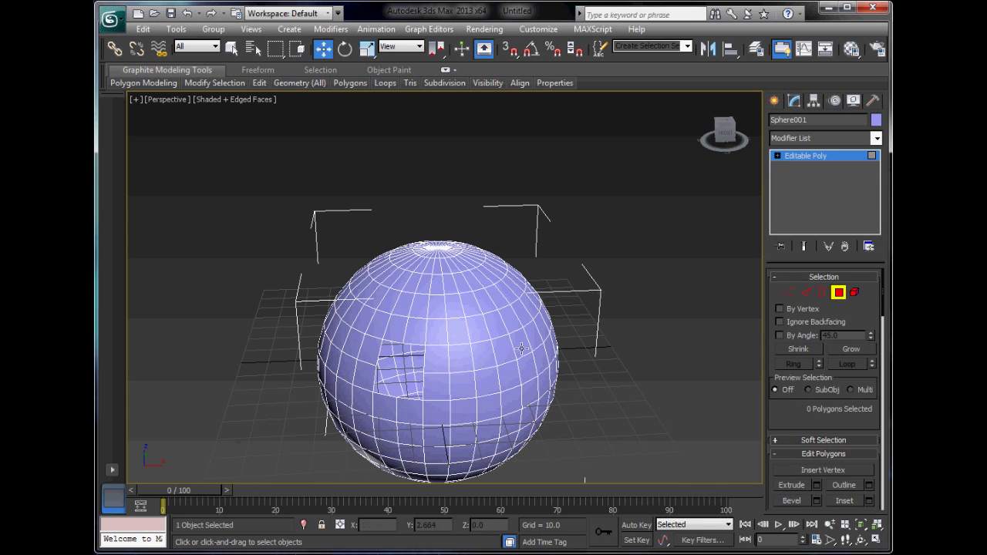
Delete a two-by-two block of polygons plus one adjoining upper polygon on the front right of the sphere
click(503, 352)
key(Delete)
click(518, 352)
key(Delete)
click(525, 373)
key(Delete)
click(505, 378)
key(Delete)
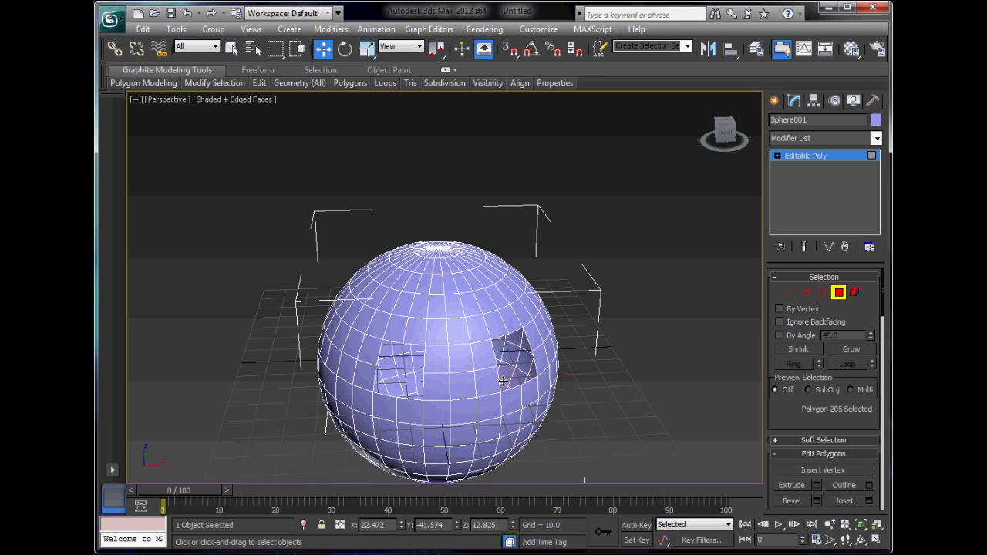
click(485, 360)
key(Delete)
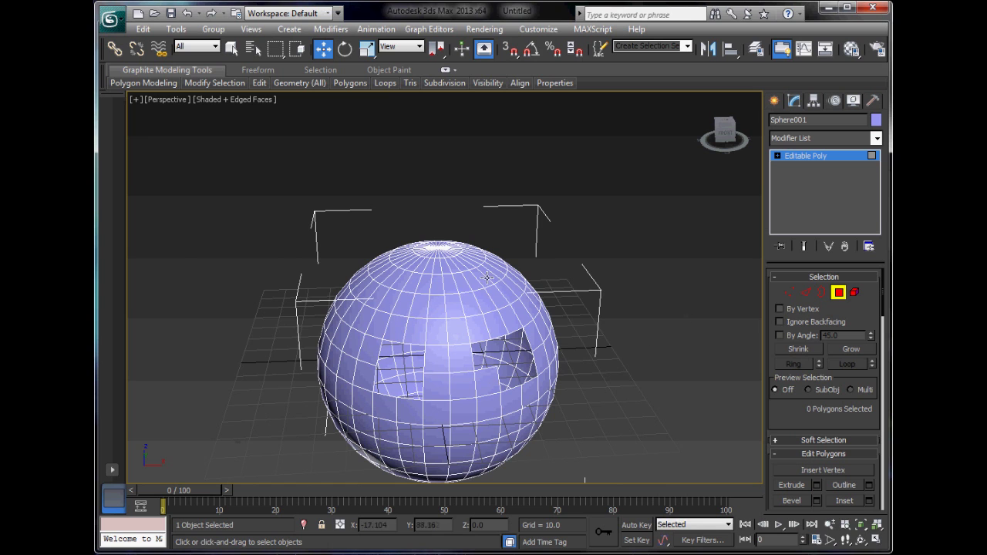
Delete additional polygons near the top of the sphere to open more holes
alt+middle_drag(462, 297, 515, 259)
drag(394, 204, 482, 231)
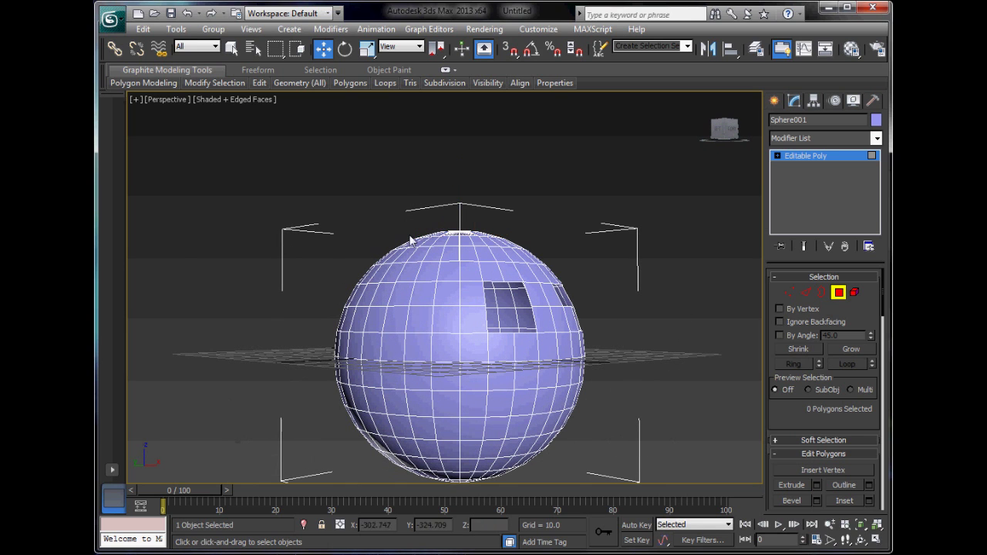
alt+middle_drag(378, 370, 468, 391)
scroll(468, 391, up, 2)
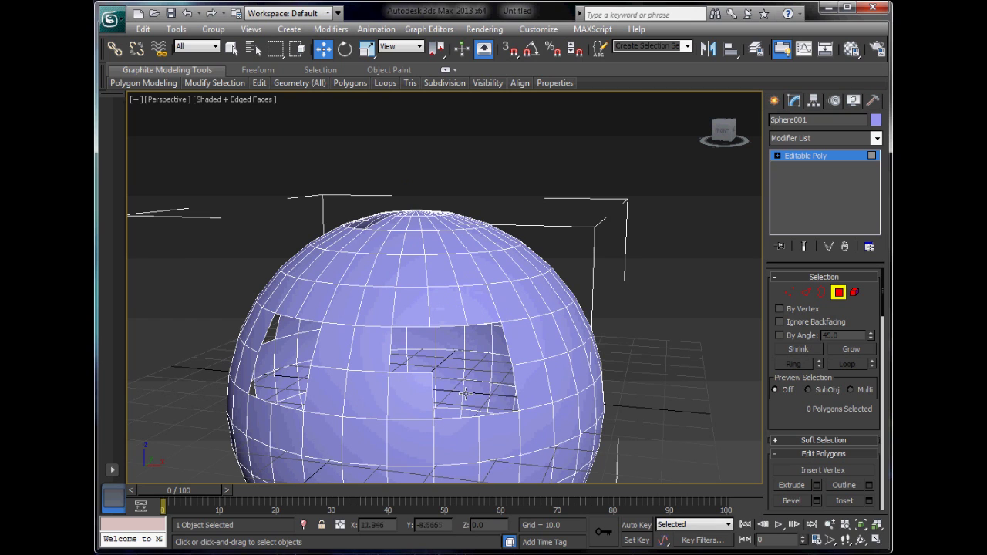
Bridge the lower and upper border edges of the single-polygon notch beside the front right opening
click(805, 292)
click(401, 374)
alt+middle_drag(400, 374, 383, 393)
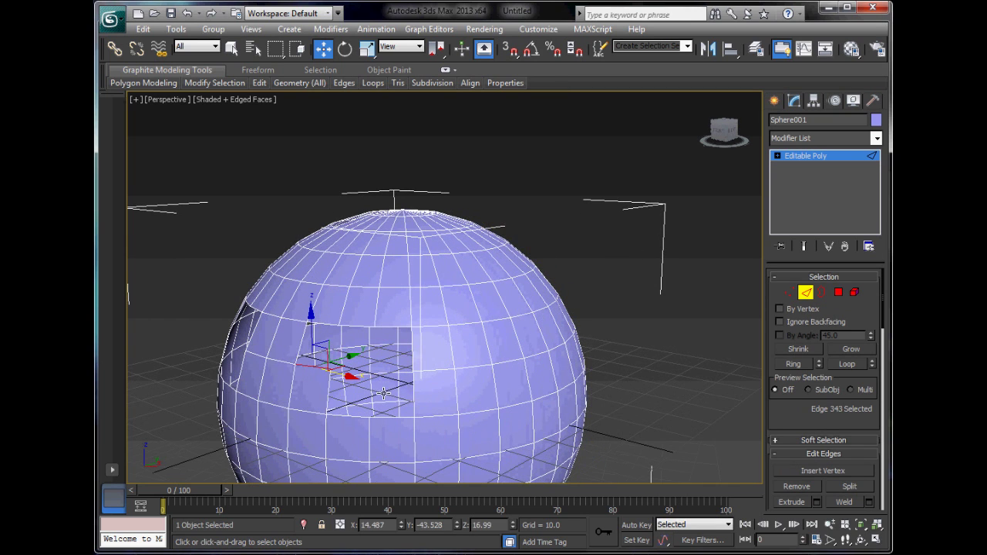
click(314, 324)
alt+middle_drag(314, 324, 570, 333)
scroll(390, 340, up, 5)
click(300, 387)
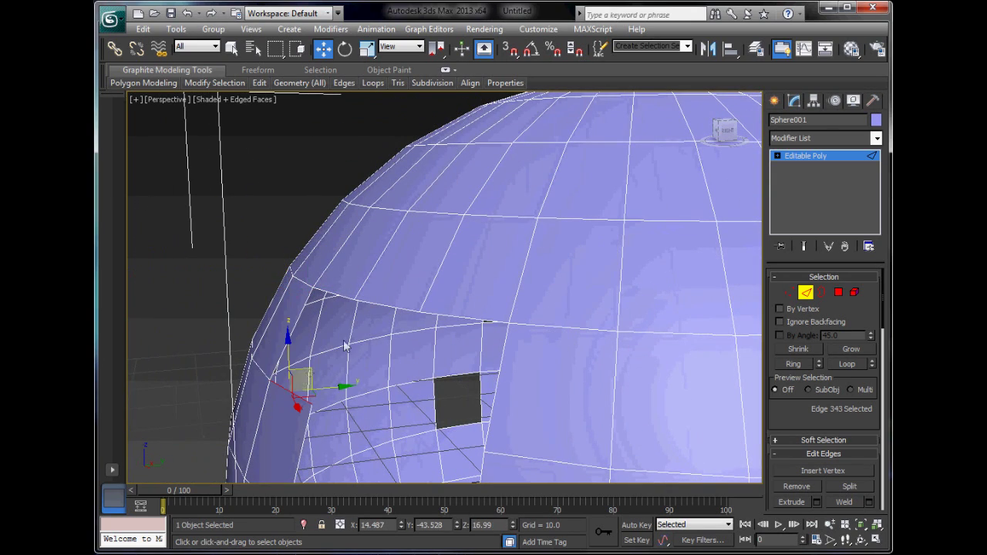
ctrl+click(342, 295)
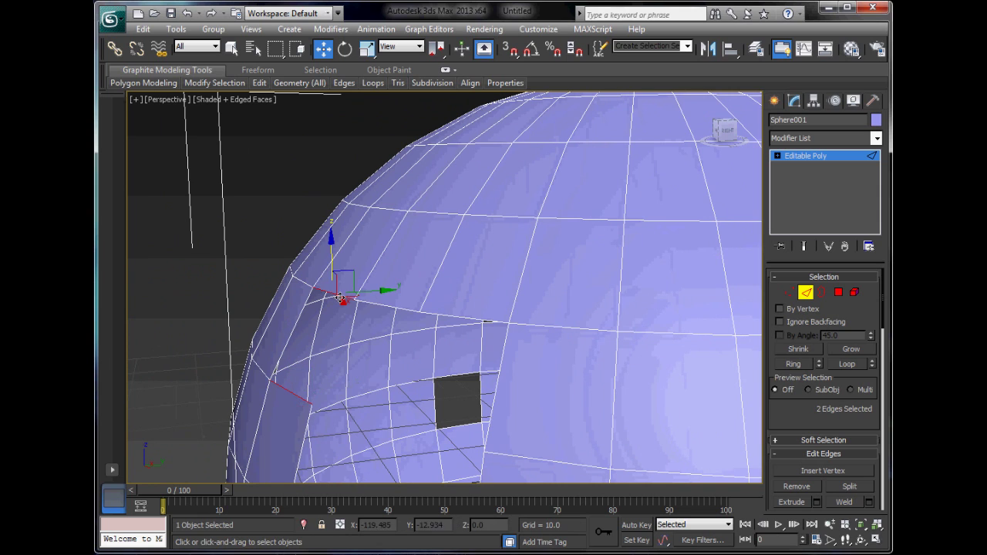
scroll(790, 502, down, 1)
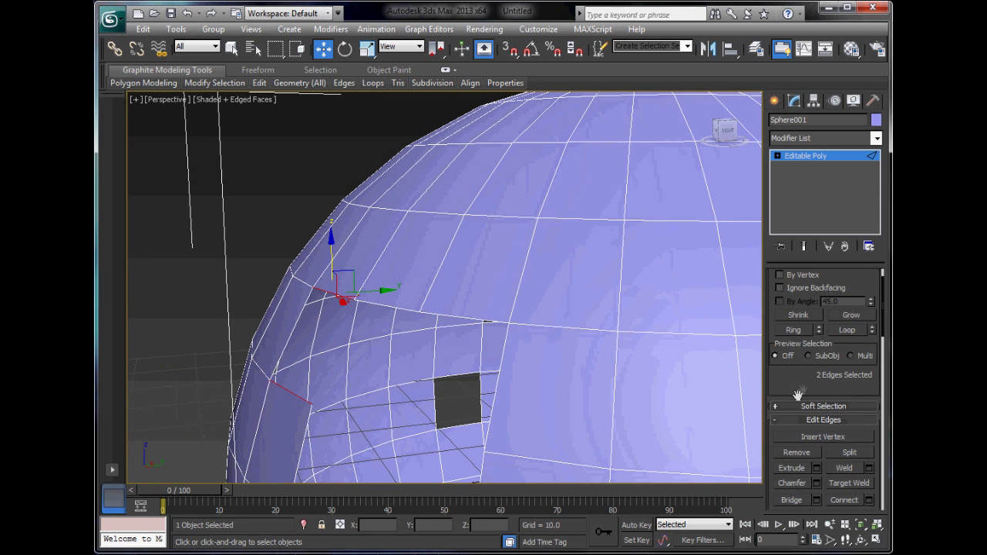
click(792, 500)
scroll(345, 347, down, 10)
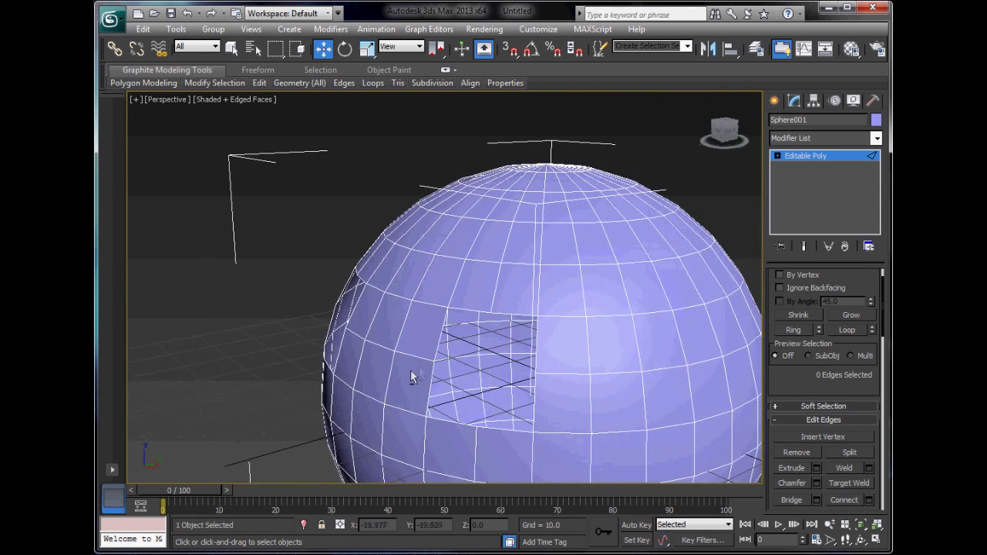
Leave edge editing and deselect the sphere
alt+middle_drag(549, 385, 529, 375)
scroll(818, 409, up, 1)
click(805, 292)
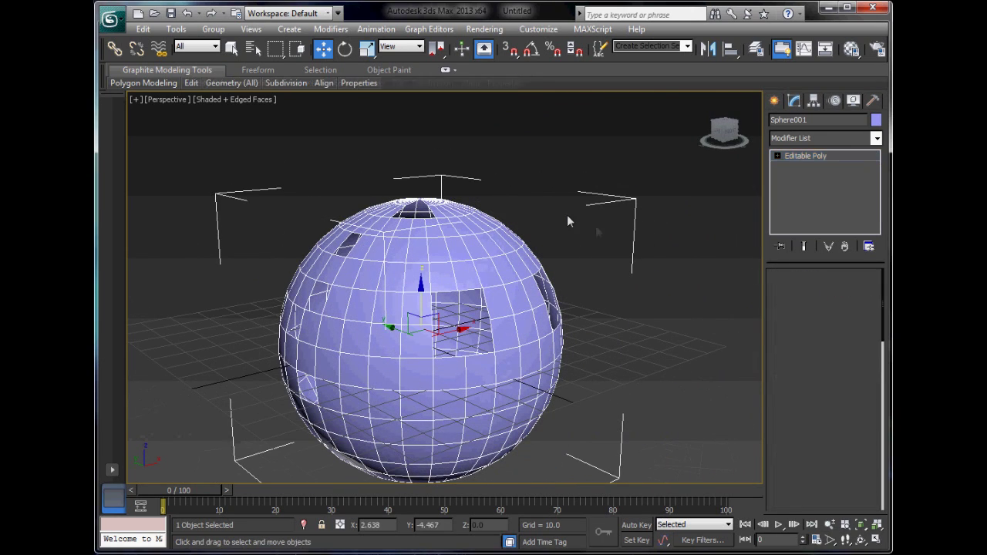
click(568, 221)
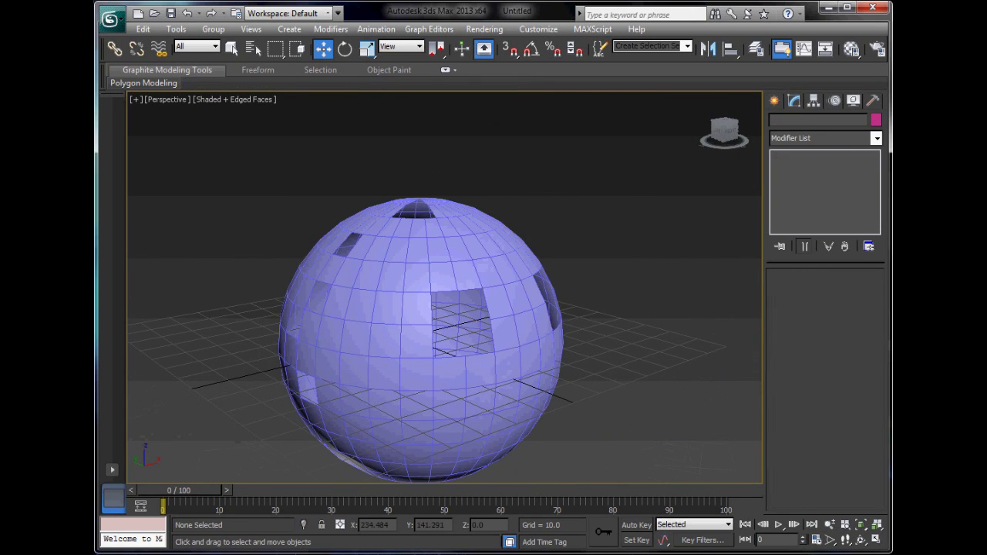